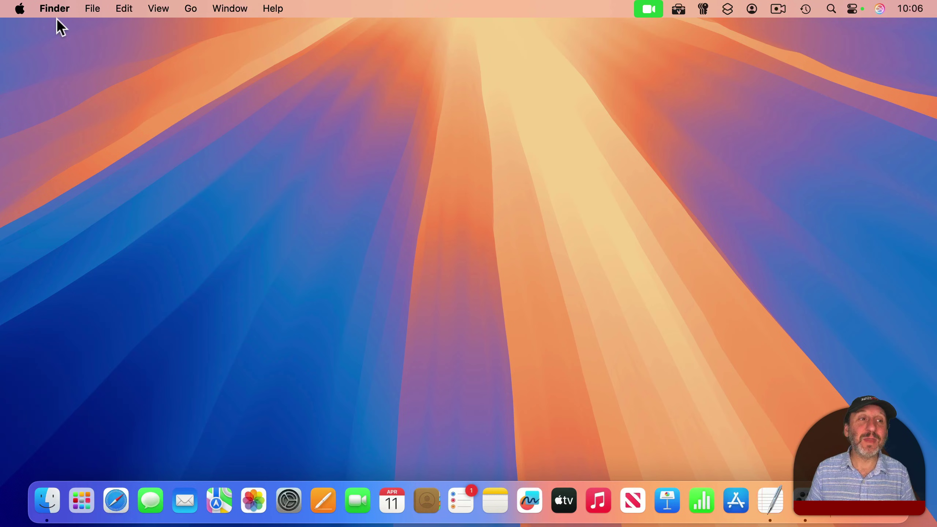
# - Open the Wallpaper settings in System Settings and scroll down to the Colors
pyautogui.click(20, 9)
pyautogui.click(35, 56)
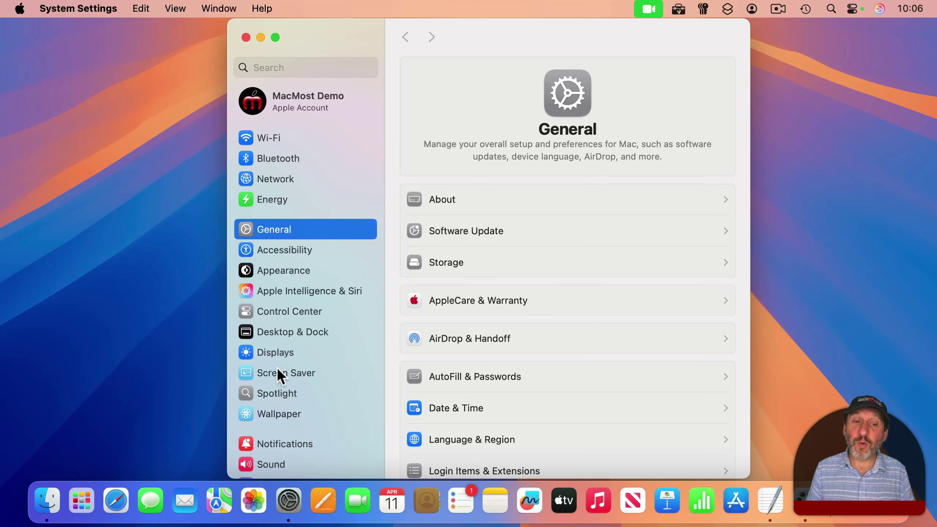
pyautogui.click(270, 407)
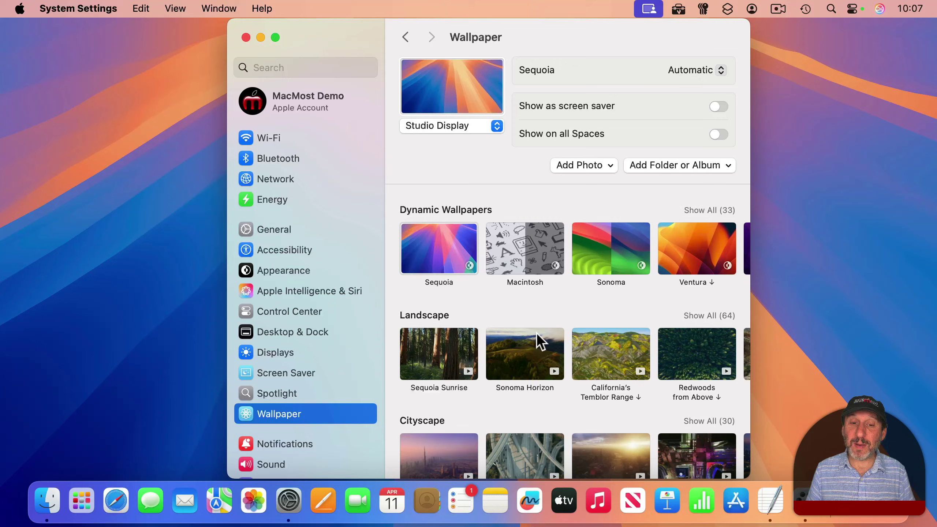
pyautogui.scroll(-12, 537, 334)
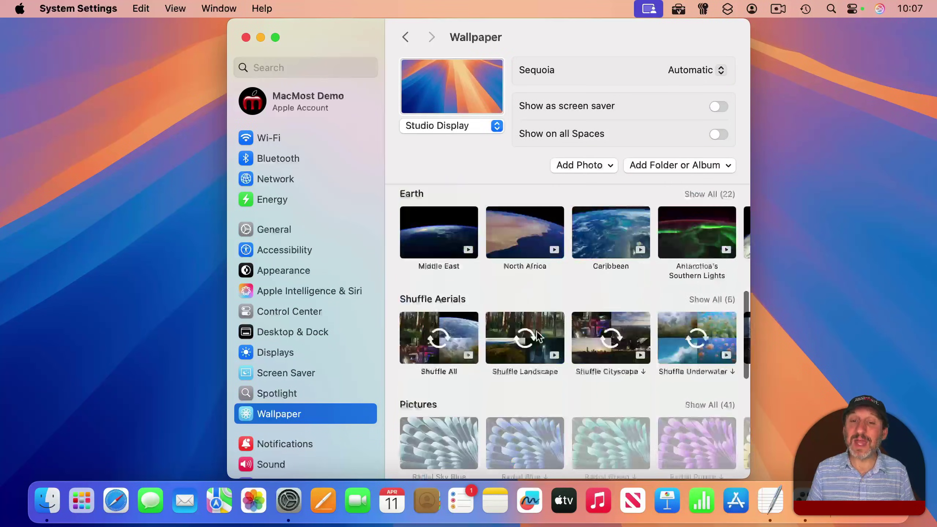
pyautogui.scroll(-8, 537, 332)
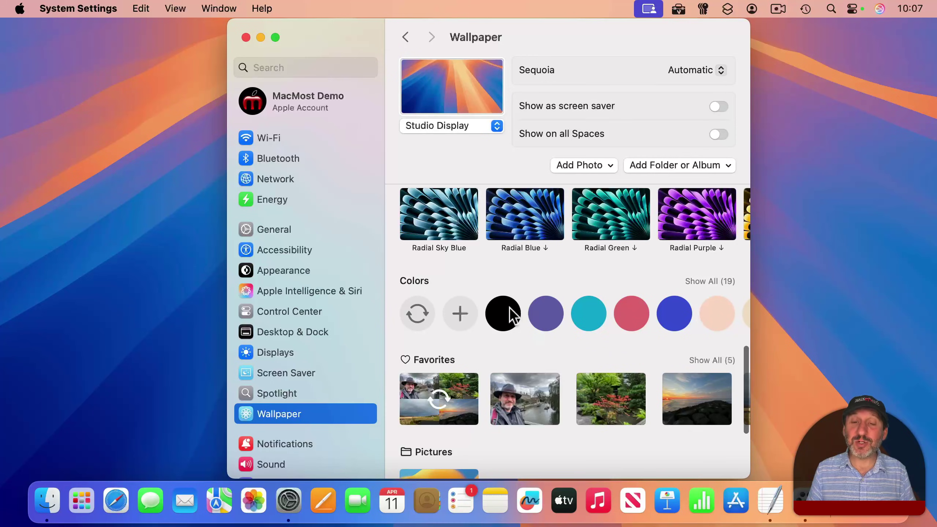
# - Try Blue Violet and cyan, then set the wallpaper to solid Black
pyautogui.click(538, 309)
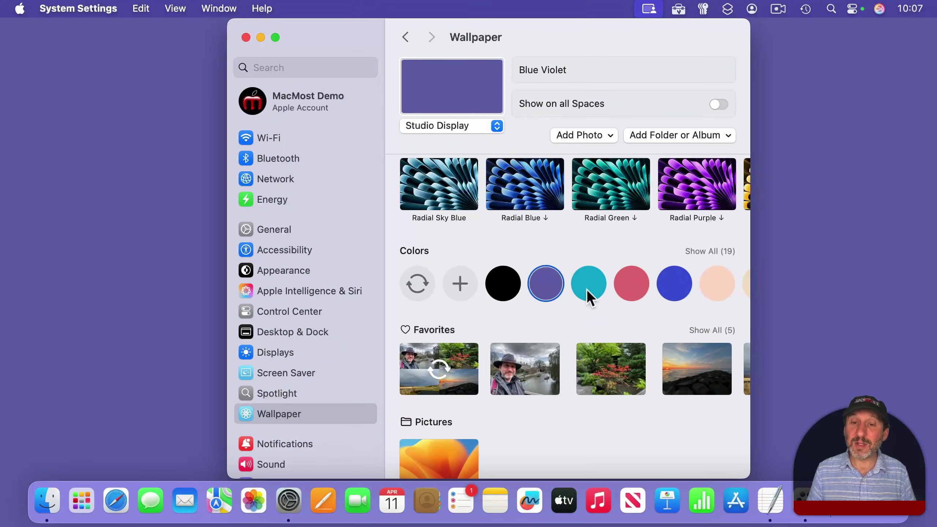
pyautogui.click(588, 286)
pyautogui.click(506, 284)
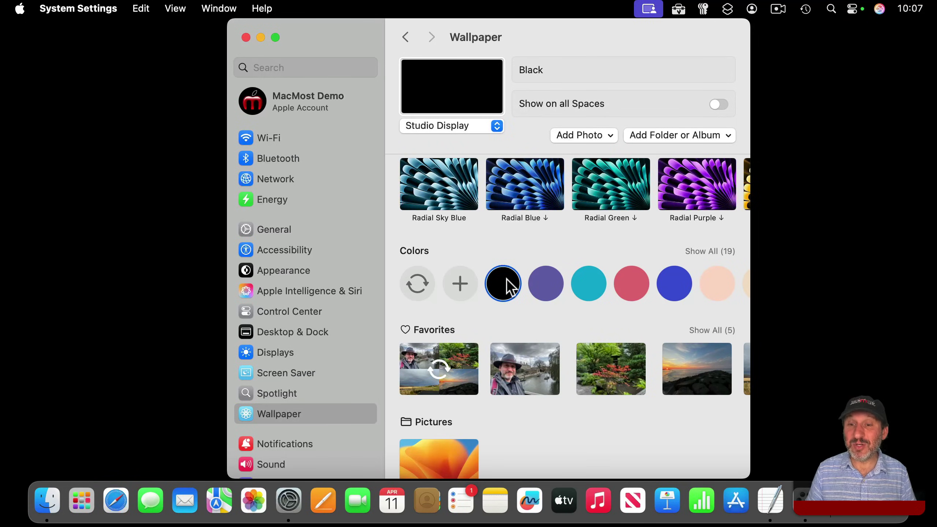
pyautogui.scroll(-3, 506, 279)
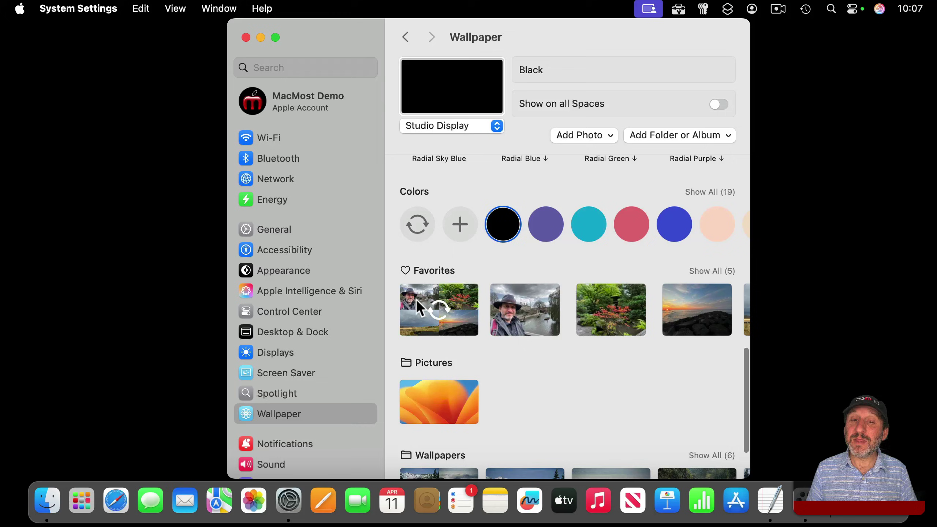
pyautogui.scroll(-2, 560, 340)
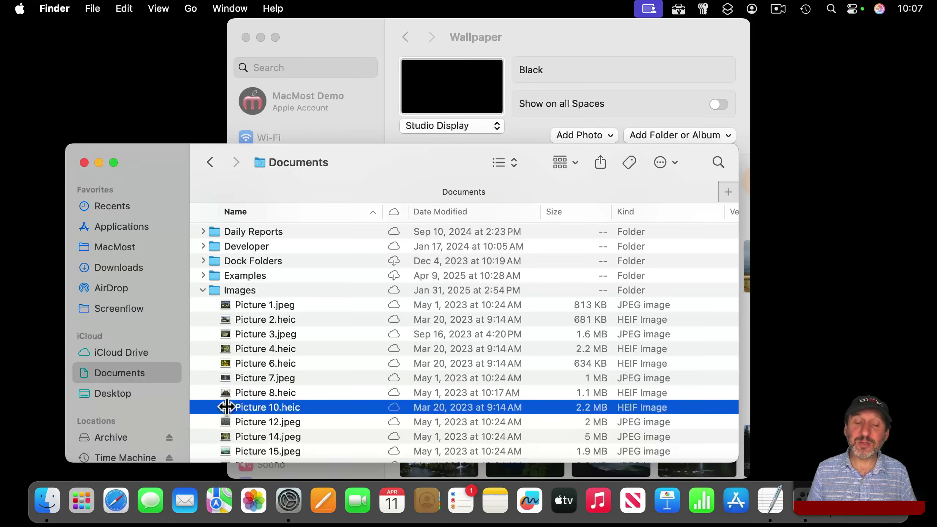
# - Try Picture 10 as the wallpaper, close the Documents window, and check the Fill Screen options
pyautogui.moveTo(226, 407); pyautogui.dragTo(450, 83)
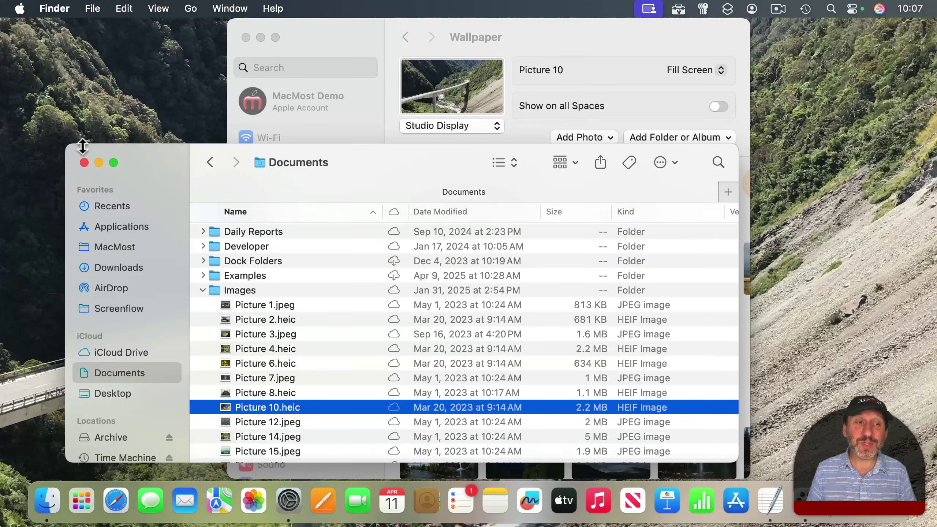
pyautogui.click(84, 163)
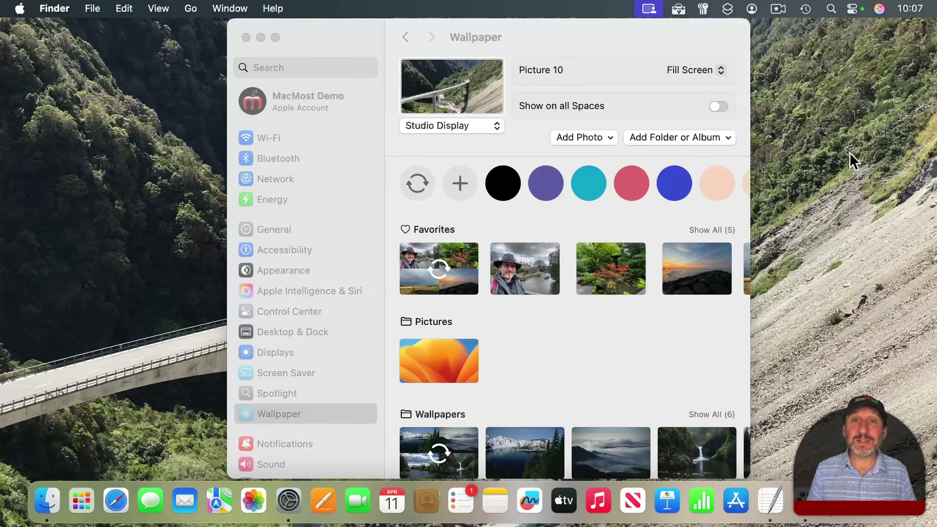
pyautogui.click(697, 74)
pyautogui.click(697, 73)
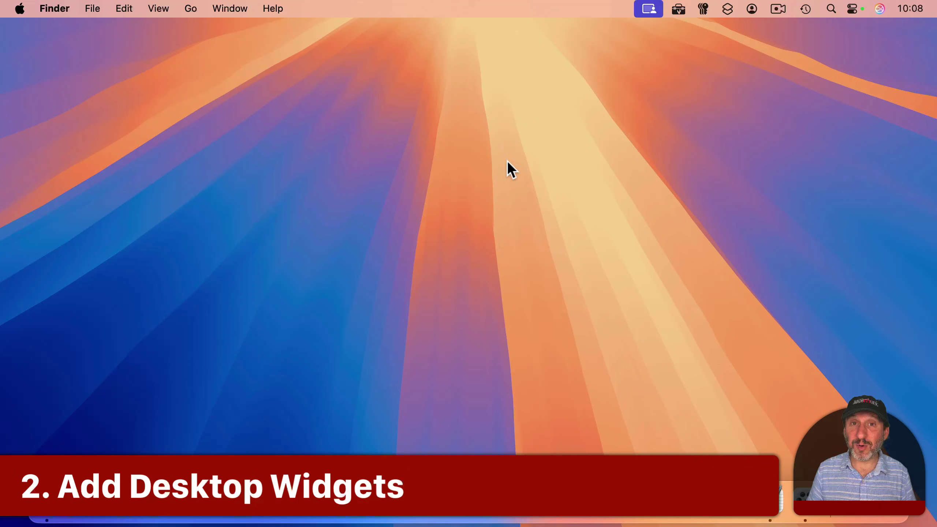
# - Add a clock widget at the top-left and a small battery status widget to the desktop
pyautogui.rightClick(375, 90)
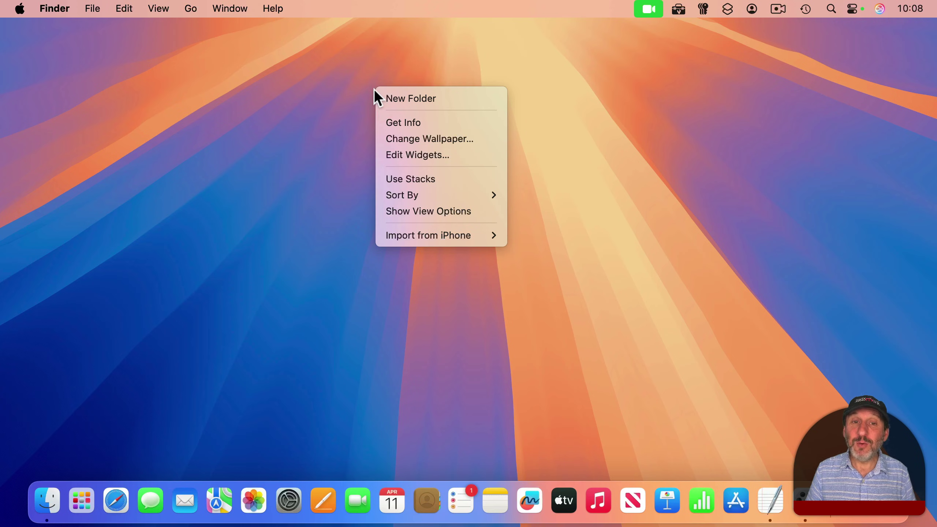
pyautogui.click(422, 160)
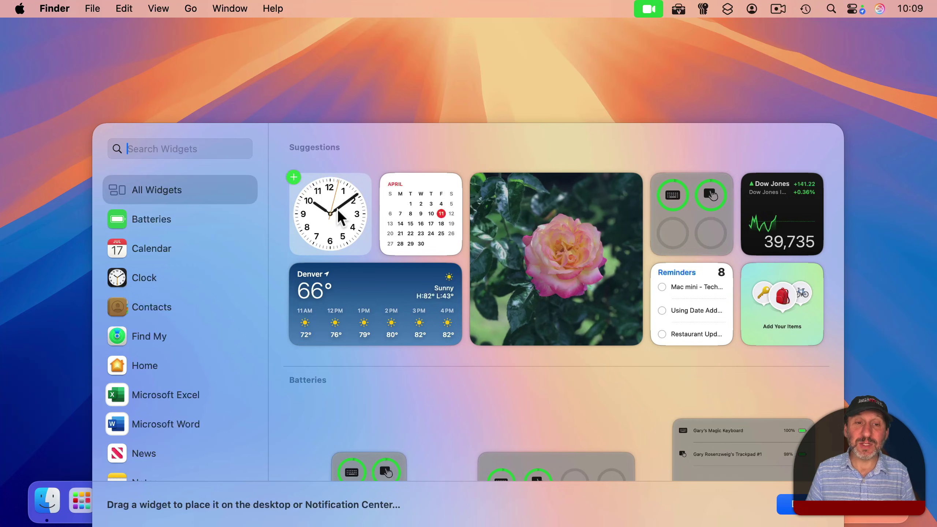
pyautogui.moveTo(339, 216); pyautogui.dragTo(88, 85)
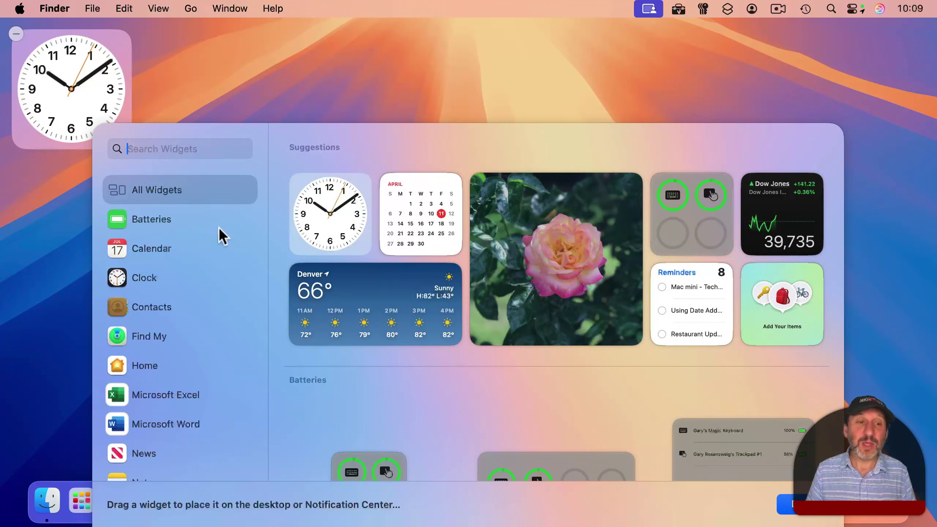
pyautogui.click(136, 228)
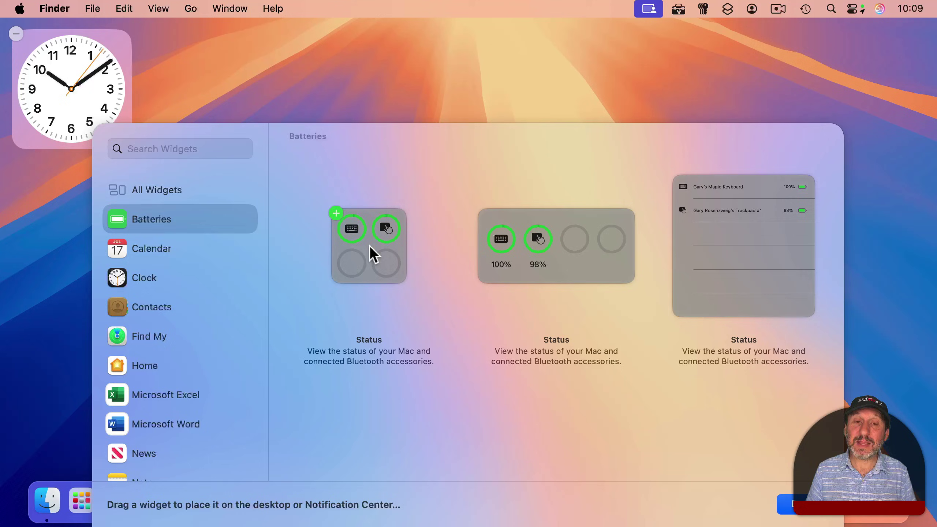
pyautogui.moveTo(369, 246); pyautogui.dragTo(291, 82)
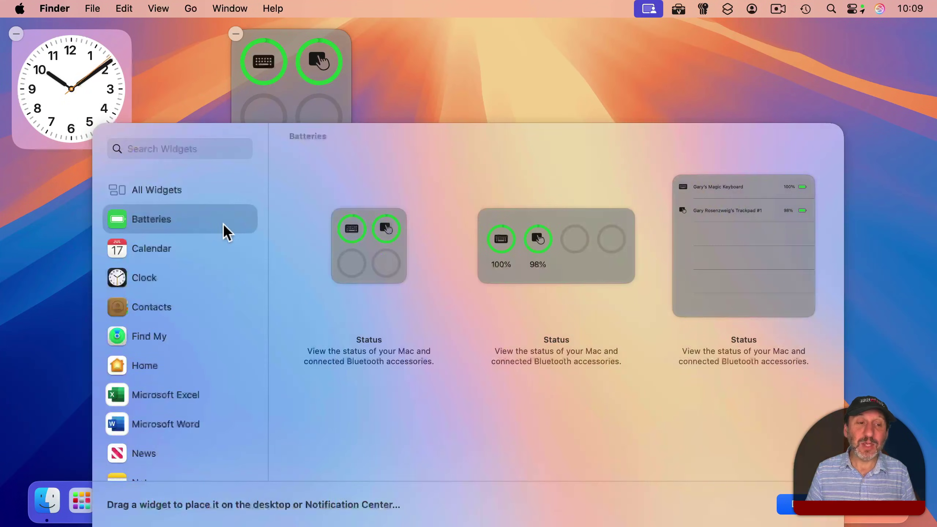
# - Place the small Featured photo widget at the top right and move the battery widget beside the clock
pyautogui.scroll(-5, 222, 236)
pyautogui.scroll(-1, 157, 334)
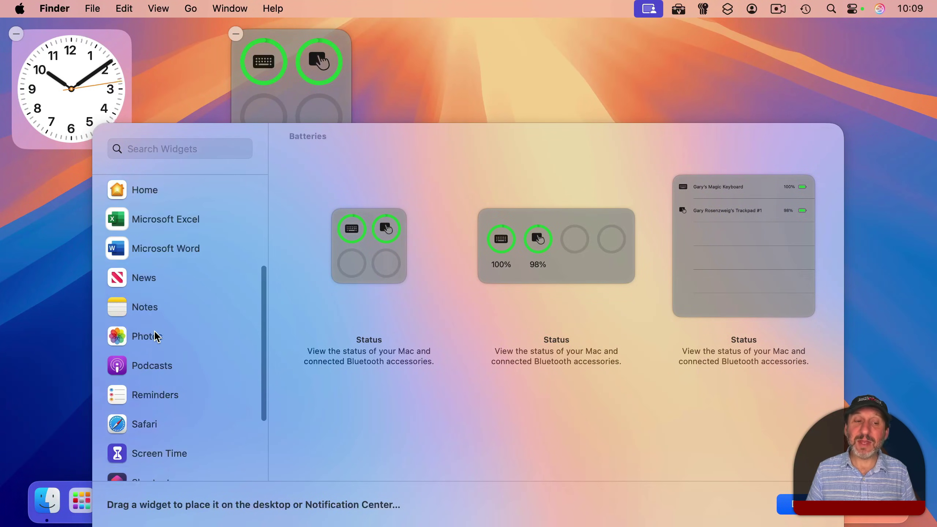
pyautogui.scroll(-1, 157, 337)
pyautogui.click(142, 295)
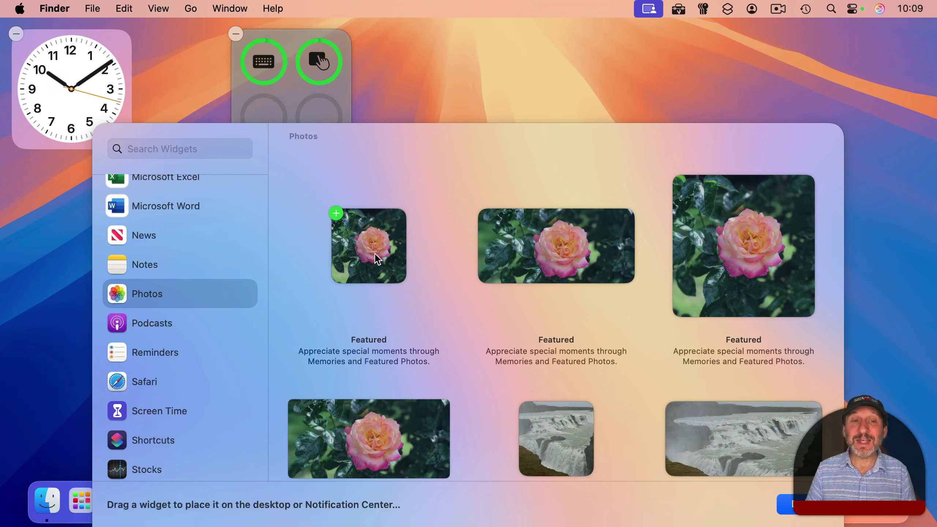
pyautogui.moveTo(378, 260); pyautogui.dragTo(854, 79)
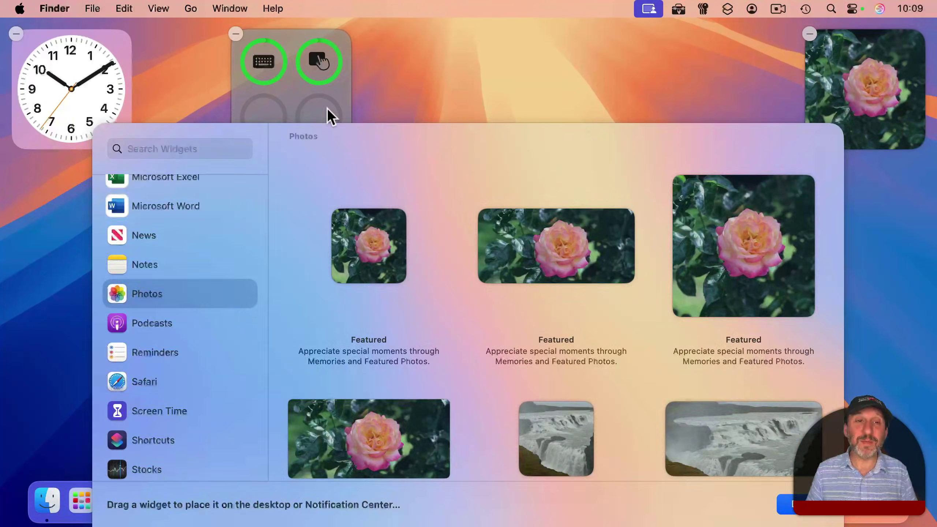
pyautogui.moveTo(327, 109); pyautogui.dragTo(210, 87)
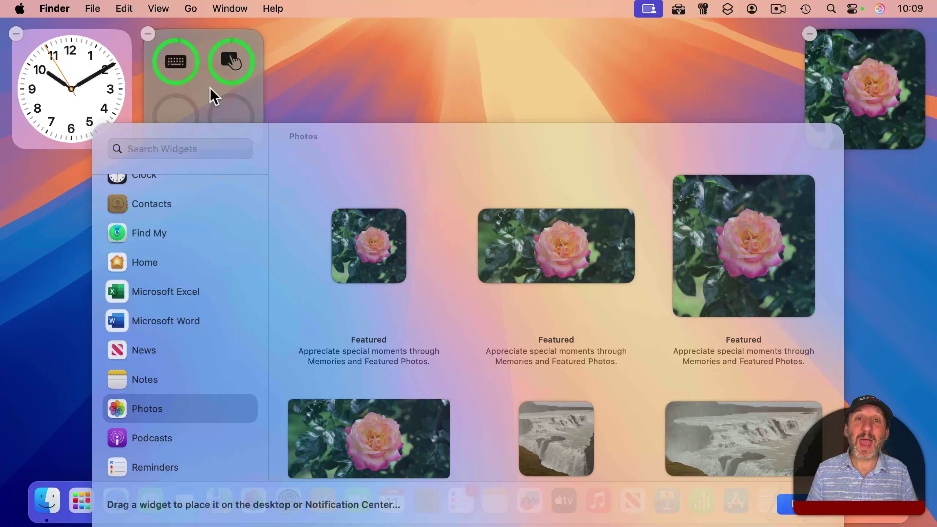
# - Open Desktop & Dock settings and leave the Widget style at Monochrome
pyautogui.click(19, 8)
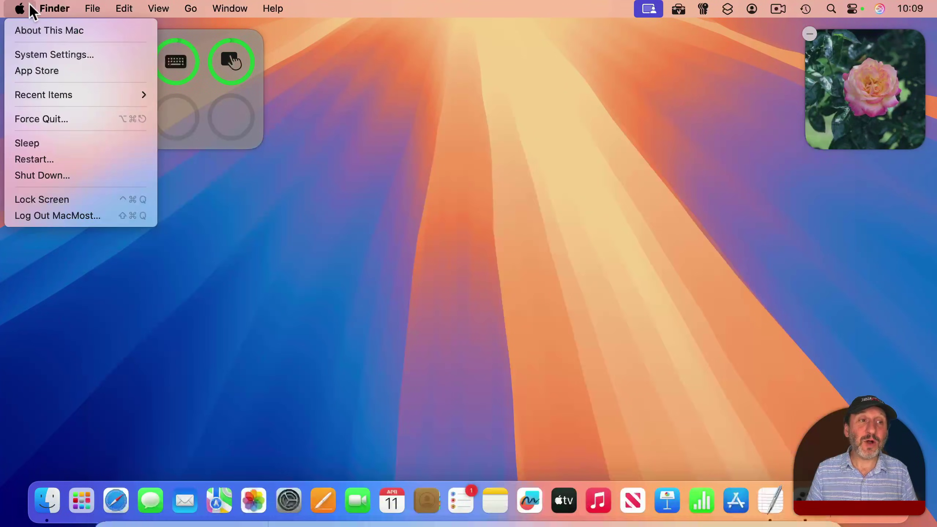
pyautogui.click(32, 52)
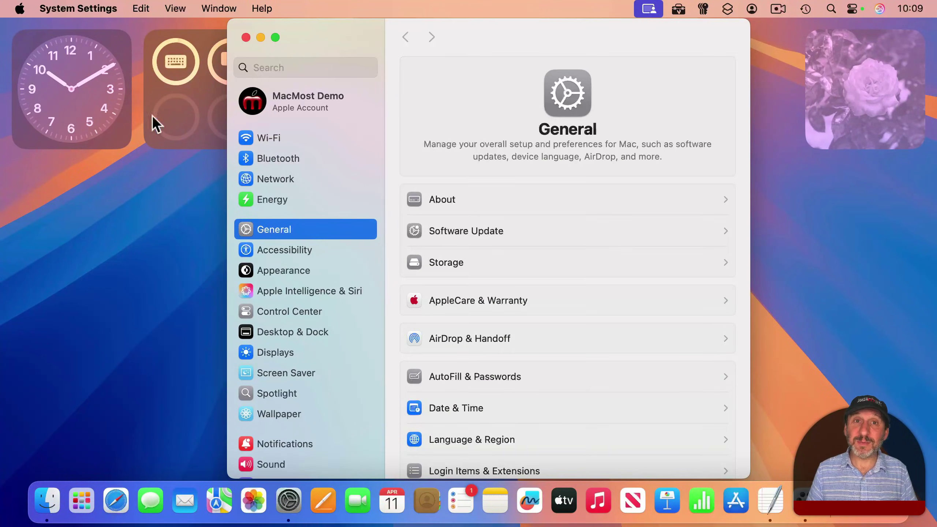
pyautogui.click(286, 332)
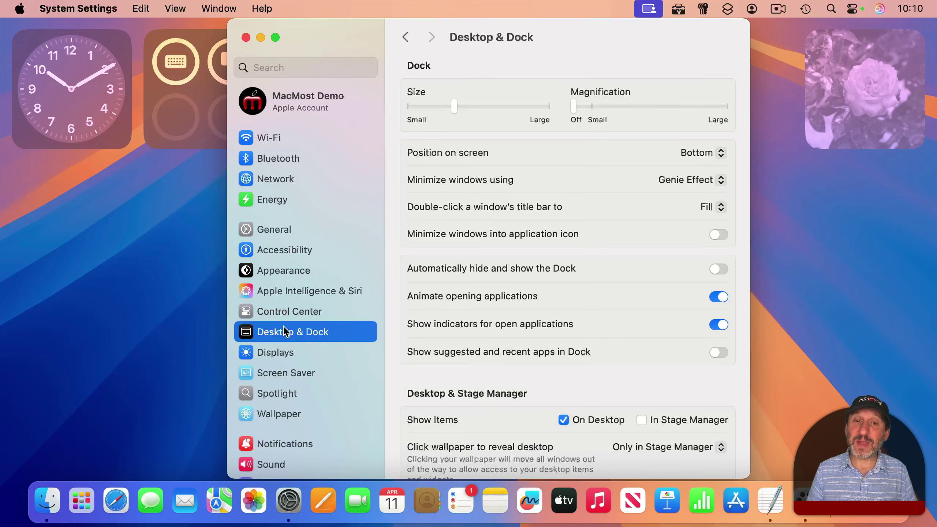
pyautogui.scroll(-15, 550, 357)
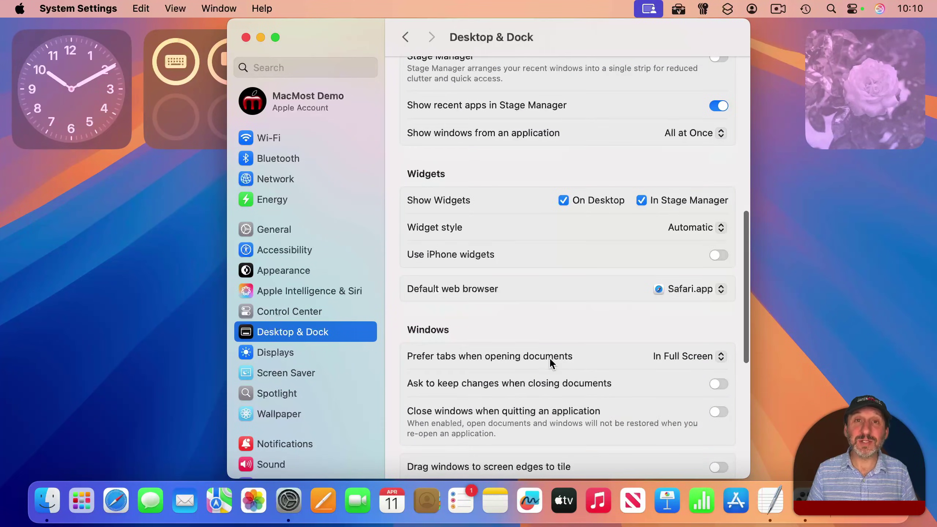
pyautogui.click(675, 226)
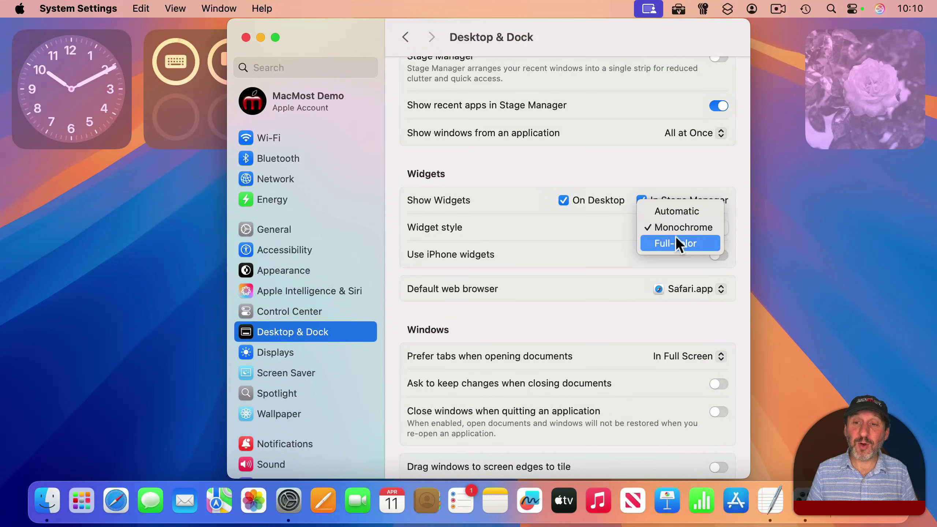
pyautogui.click(574, 242)
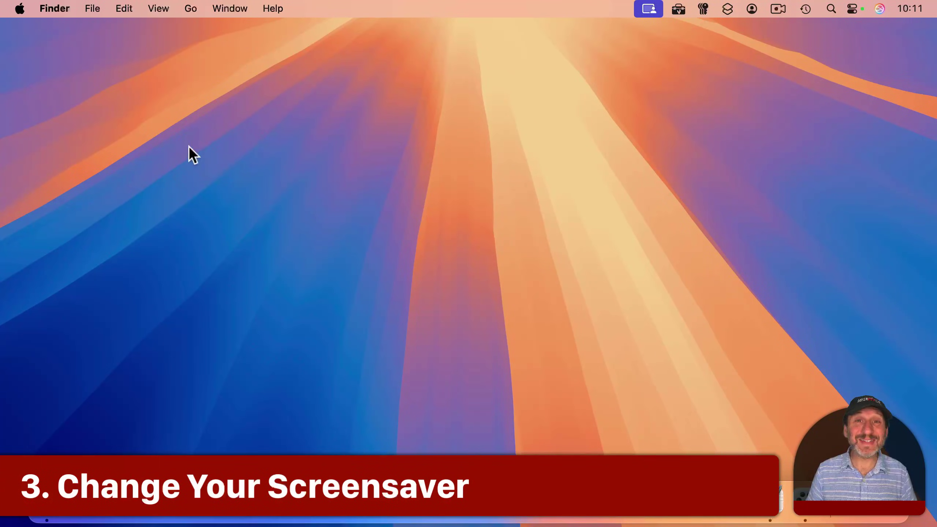
# - Open the Screen Saver settings and scroll down to the Other section
pyautogui.click(19, 9)
pyautogui.click(25, 55)
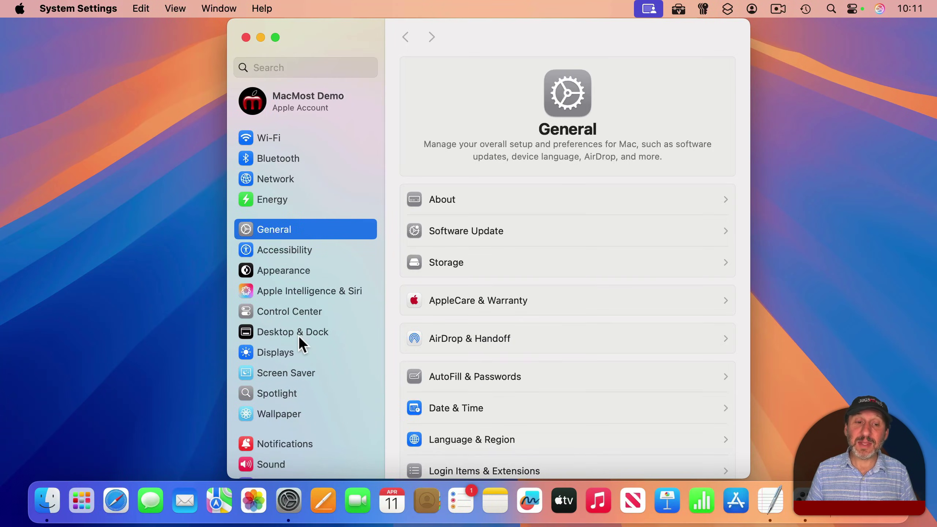
pyautogui.click(283, 371)
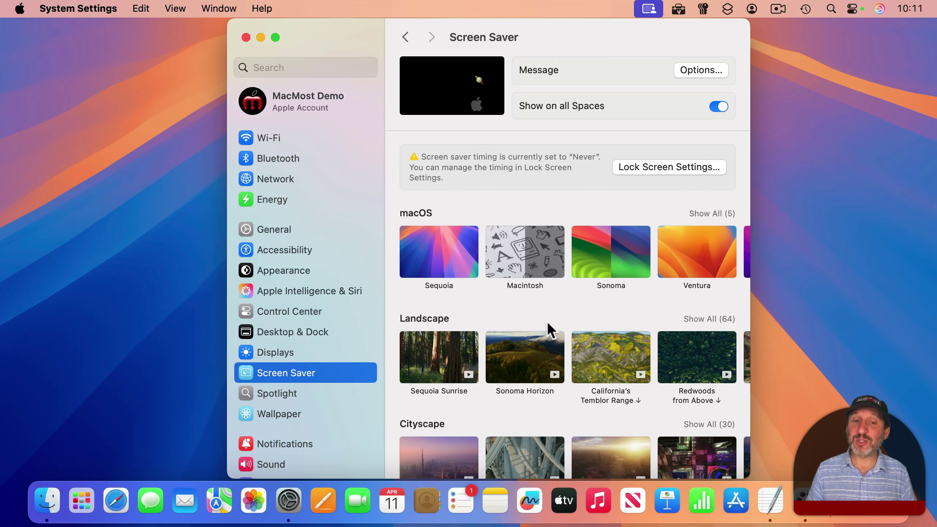
pyautogui.scroll(-5, 547, 321)
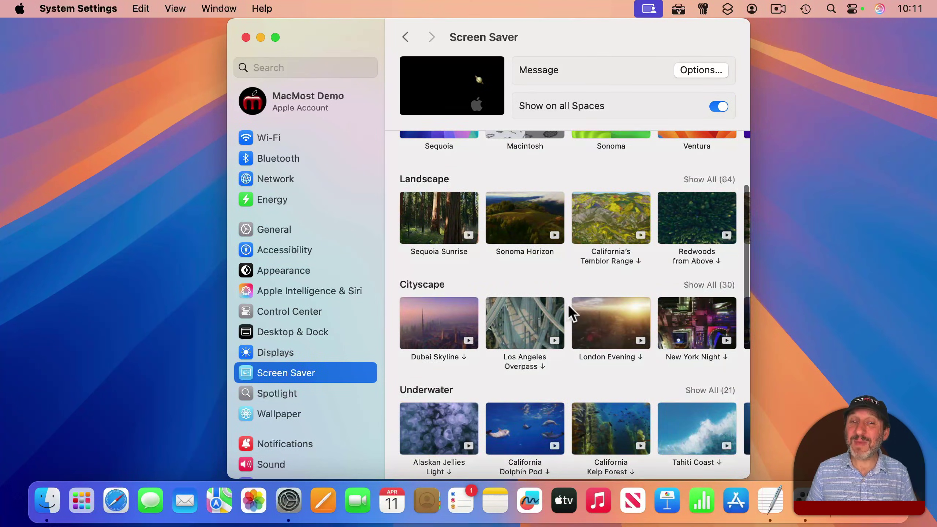
pyautogui.scroll(-10, 569, 304)
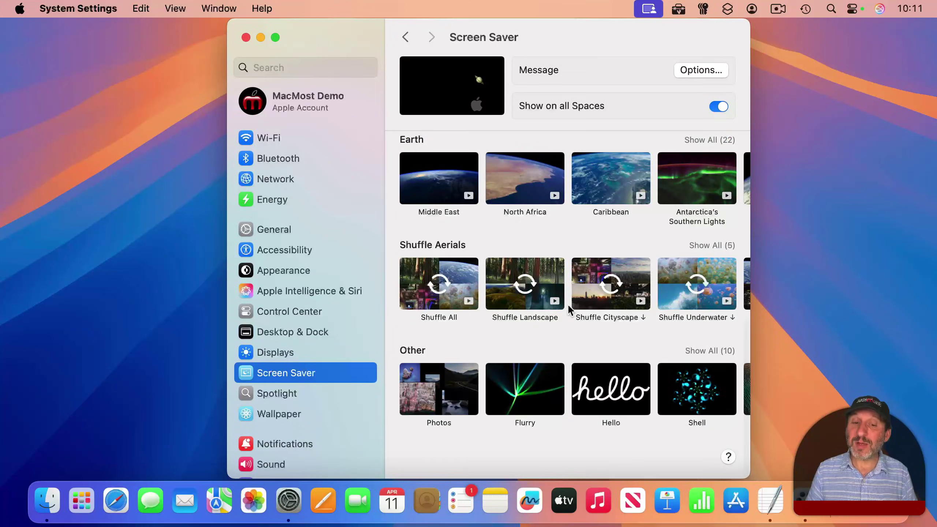
# - Use the Photos screen saver with shuffled slides from the Favorites album
pyautogui.click(434, 383)
pyautogui.click(701, 70)
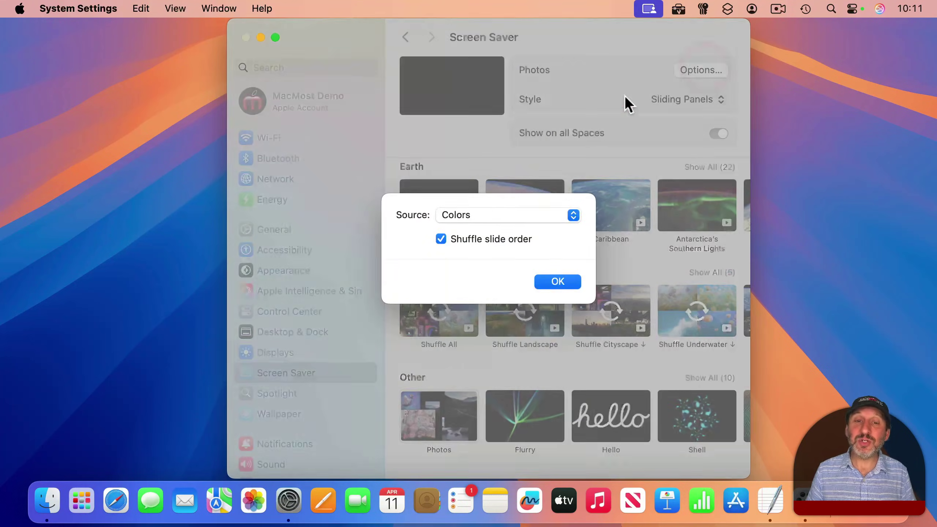
pyautogui.click(484, 220)
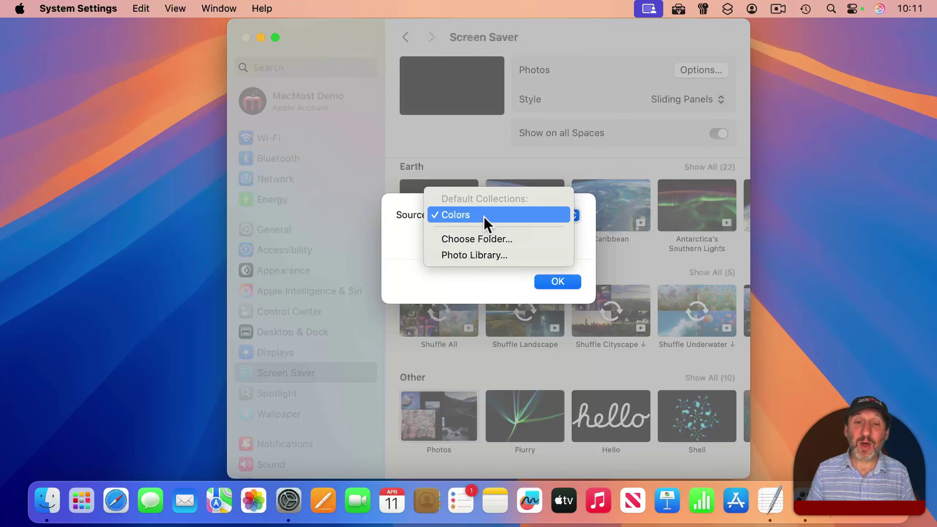
pyautogui.click(482, 251)
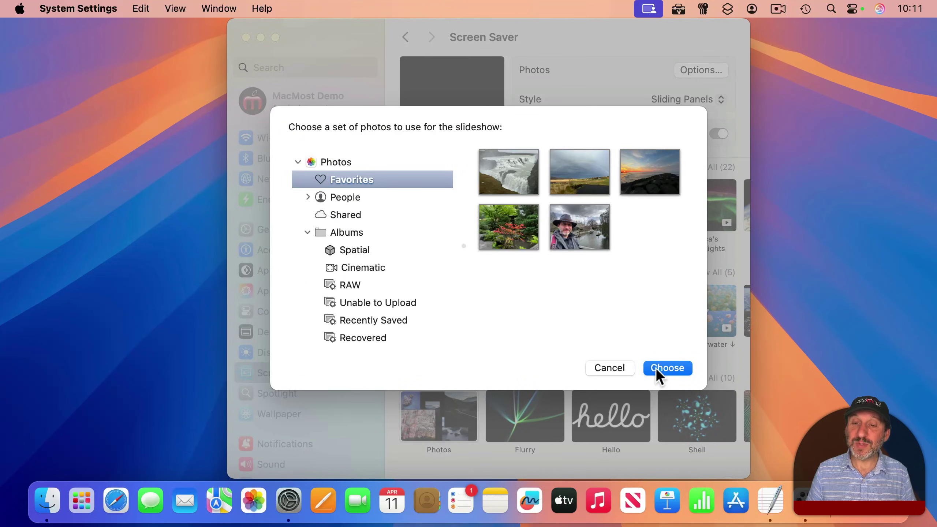
pyautogui.click(657, 369)
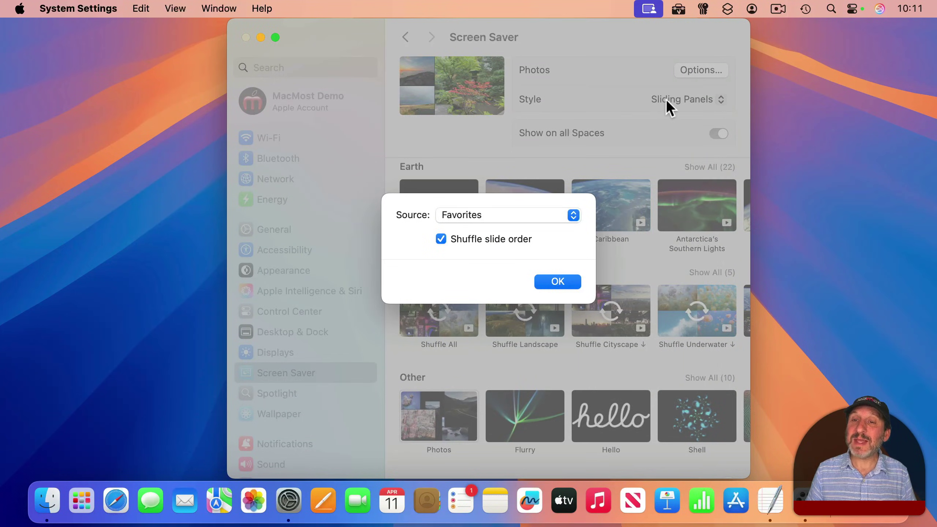
pyautogui.click(561, 282)
pyautogui.click(669, 100)
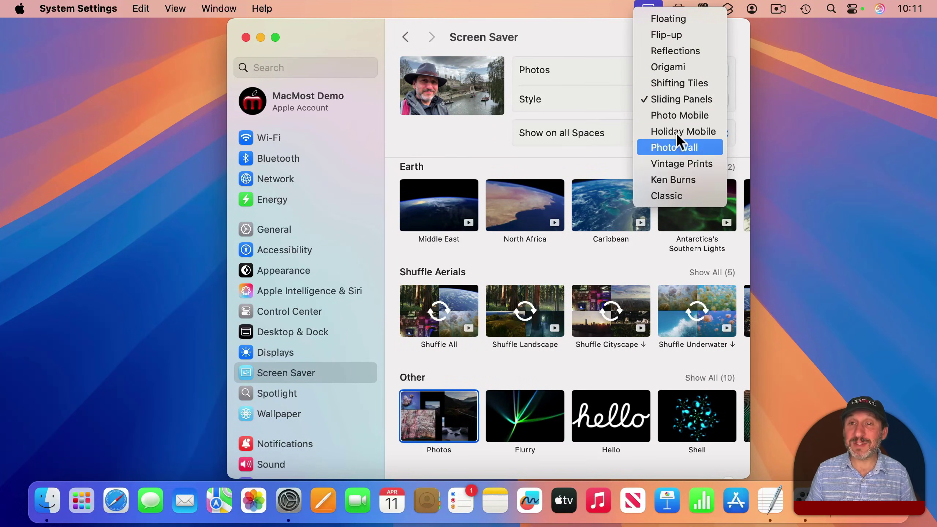
# - Keep Sliding Panels, try Flurry and Message, then choose Album Artwork as the screen saver
pyautogui.click(473, 384)
pyautogui.scroll(-2, 473, 384)
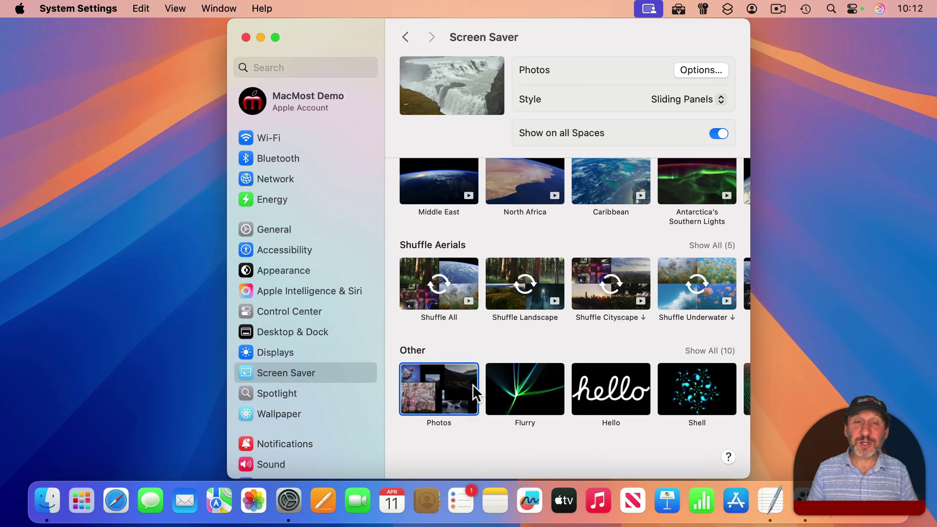
pyautogui.click(518, 397)
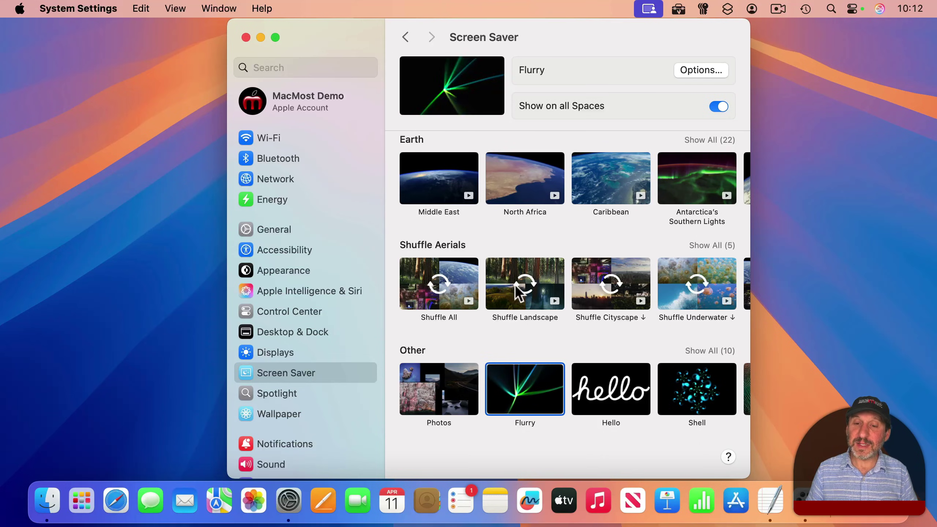
pyautogui.hscroll(10, 613, 388)
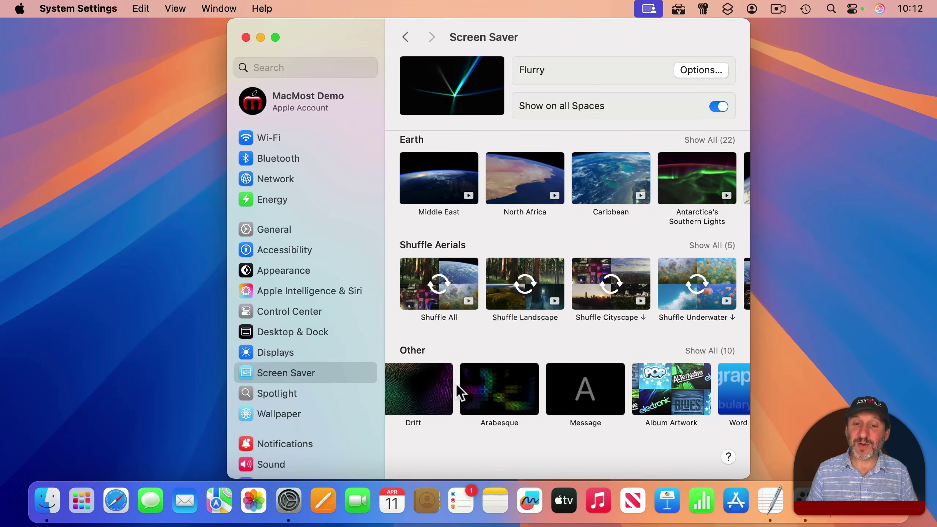
pyautogui.click(580, 387)
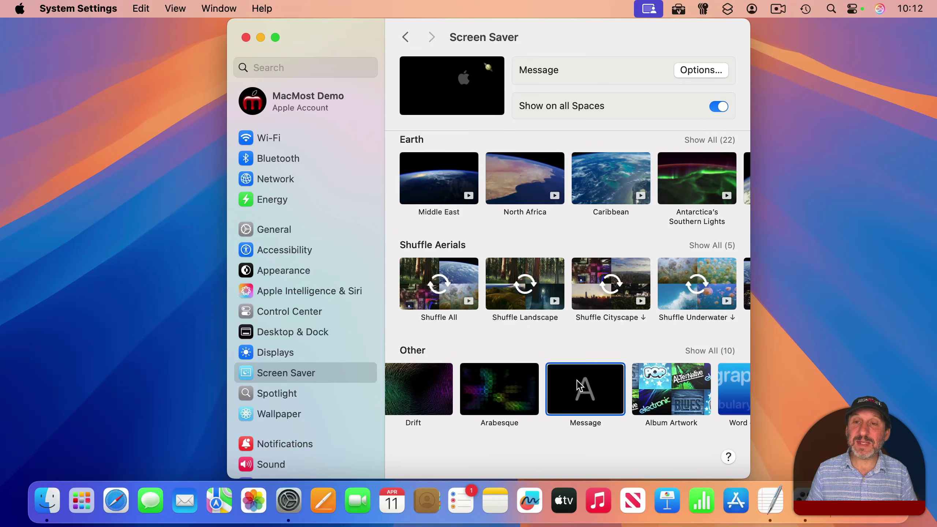
pyautogui.click(697, 71)
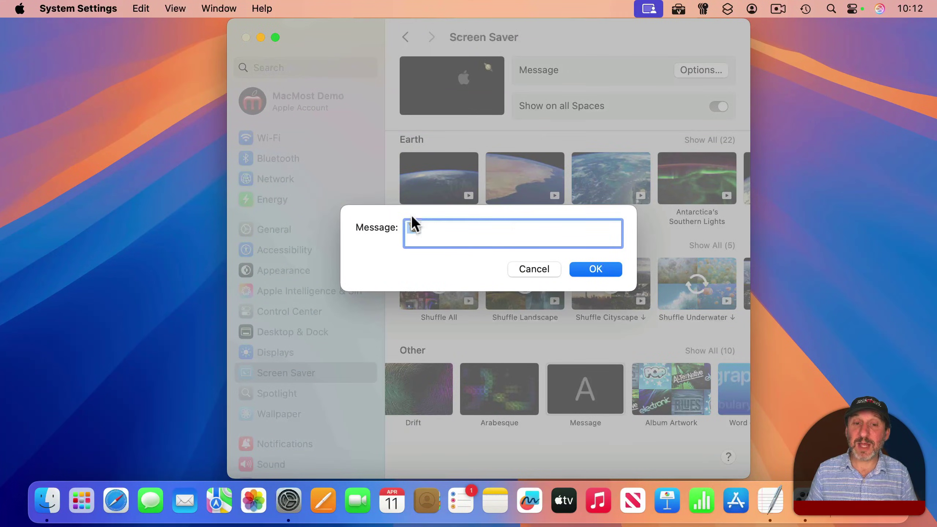
pyautogui.click(533, 269)
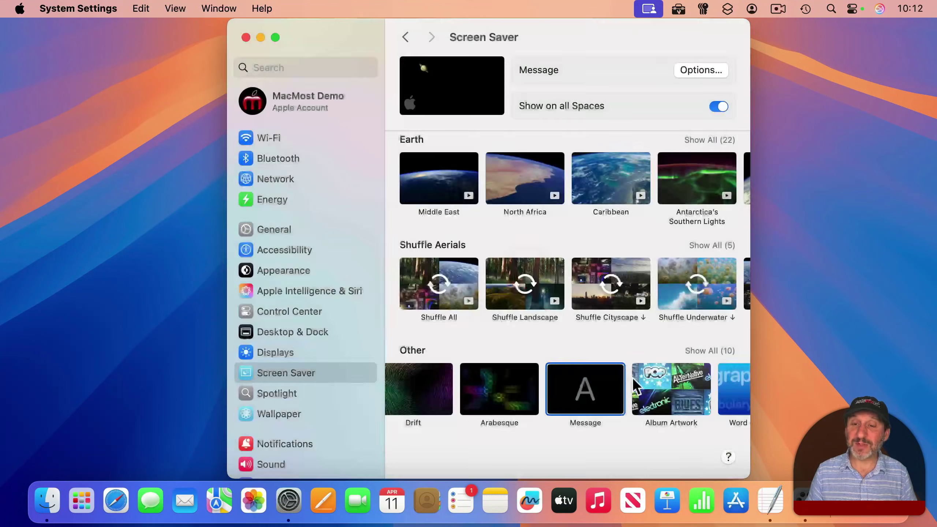
pyautogui.click(664, 386)
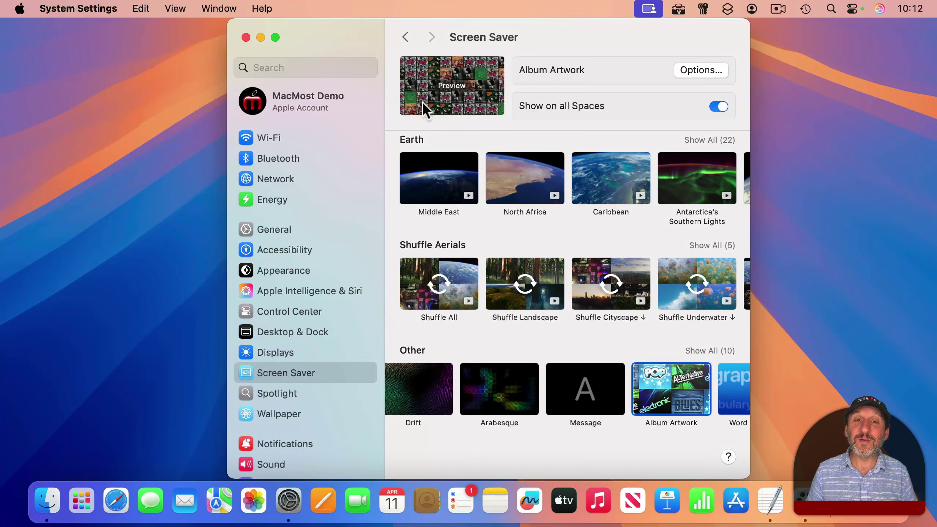
pyautogui.hscroll(5, 581, 372)
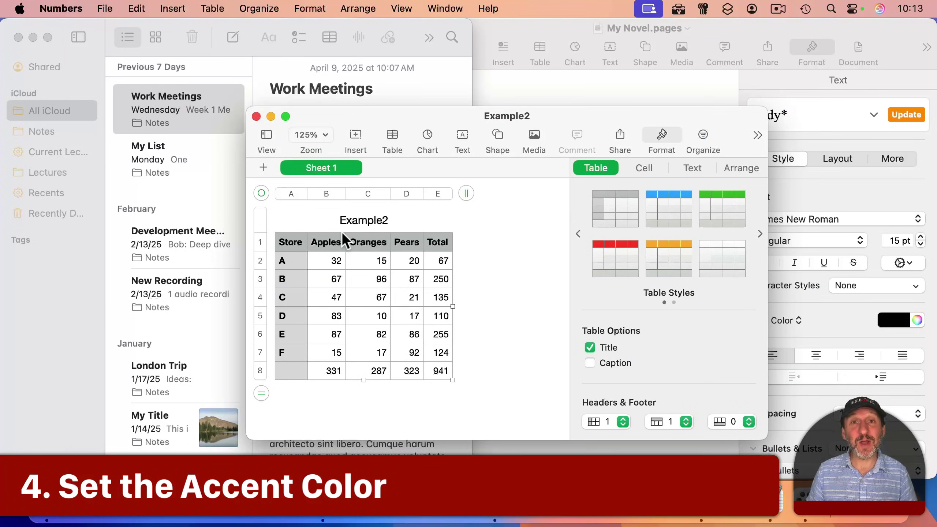
# - Bring the Notes, Example2 and My Novel.pages windows to the front in turn
pyautogui.click(94, 19)
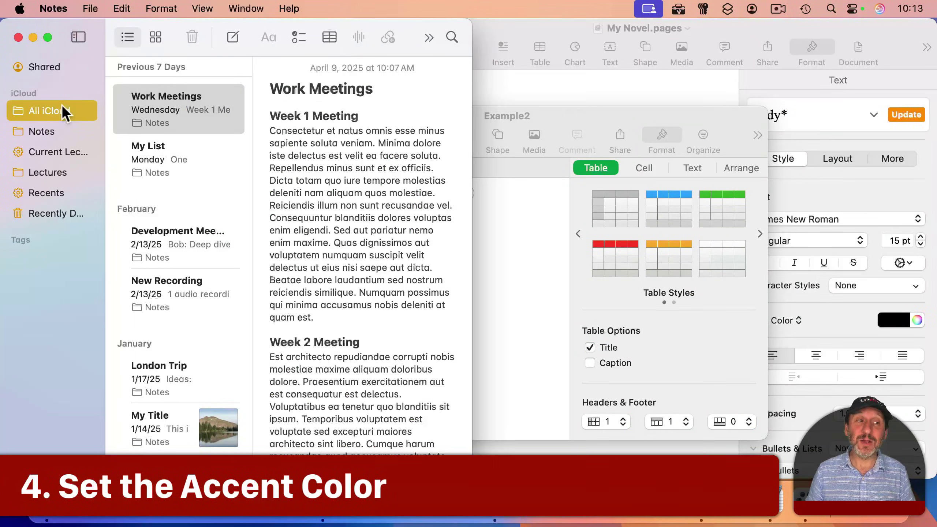
pyautogui.click(580, 123)
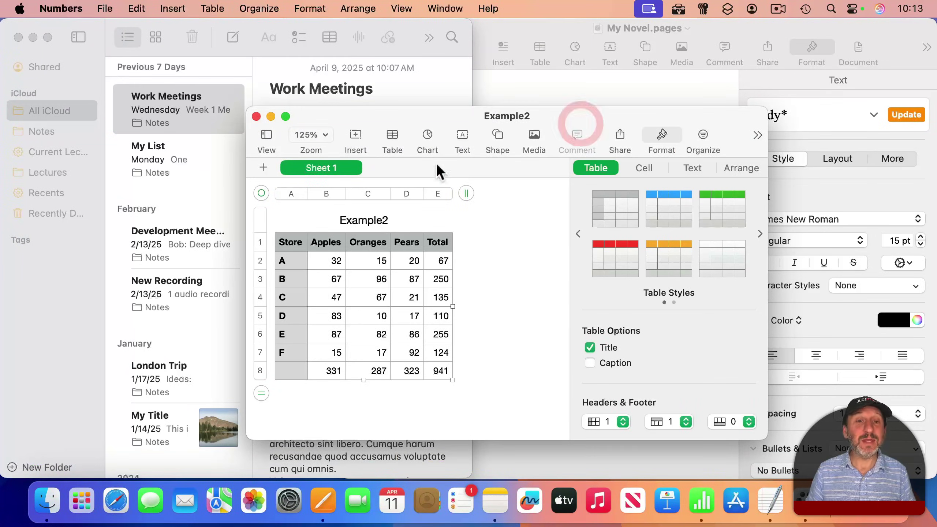
pyautogui.click(770, 27)
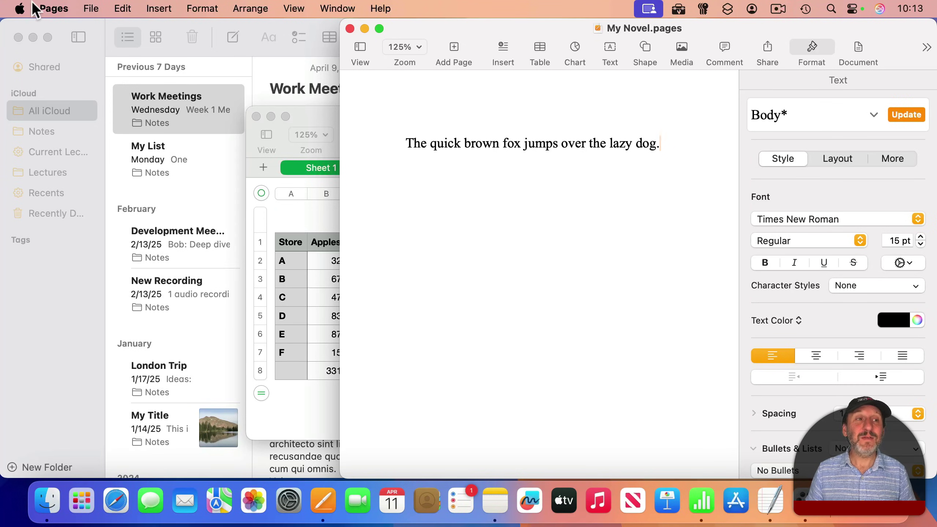
# - Set the Appearance accent color to Purple and compare it in Notes, Pages and Numbers
pyautogui.click(20, 9)
pyautogui.click(36, 54)
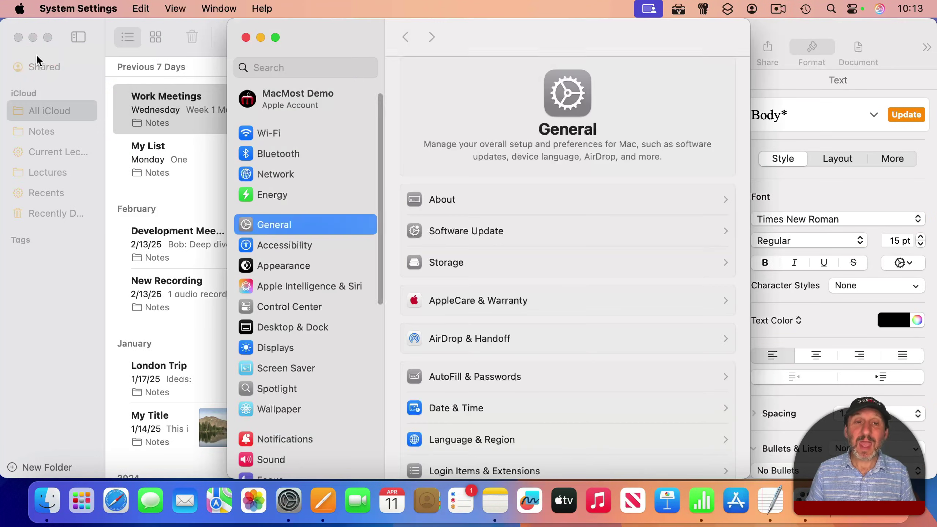
pyautogui.click(274, 270)
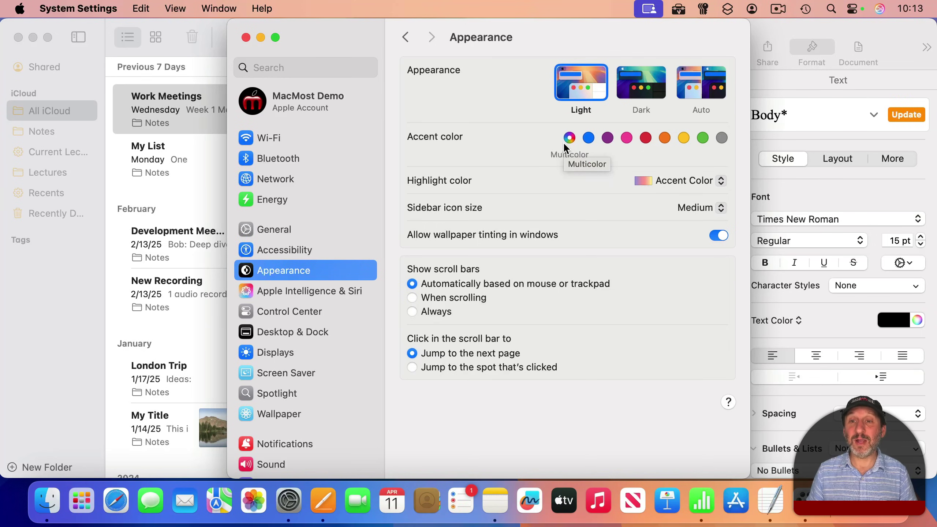
pyautogui.click(608, 138)
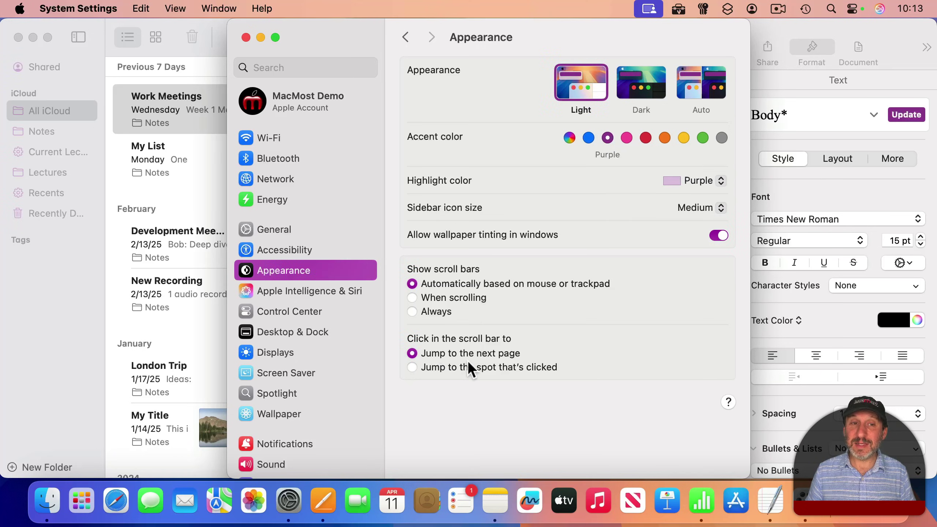
pyautogui.click(100, 26)
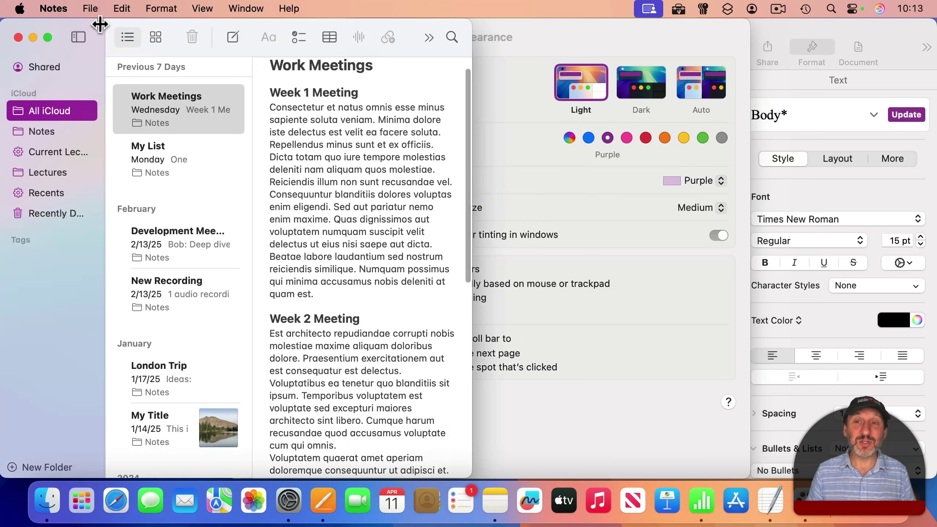
pyautogui.click(898, 32)
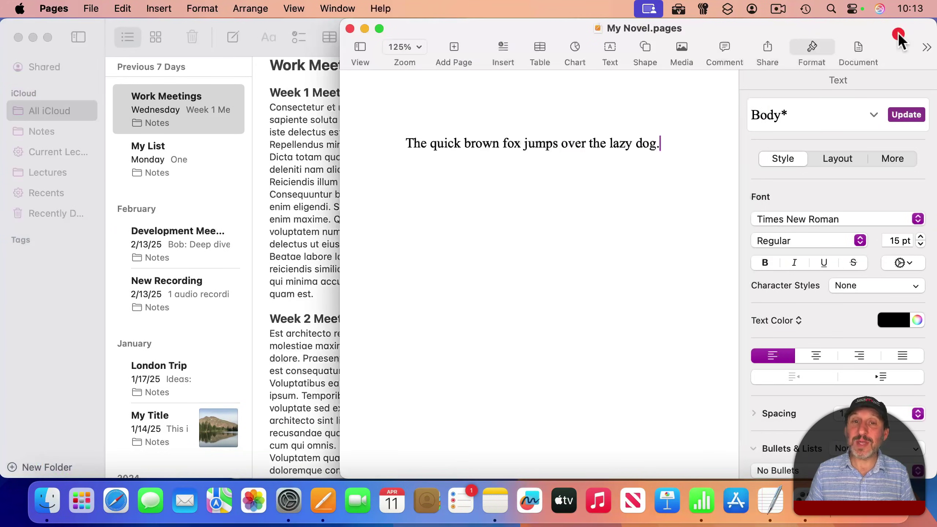
pyautogui.click(701, 502)
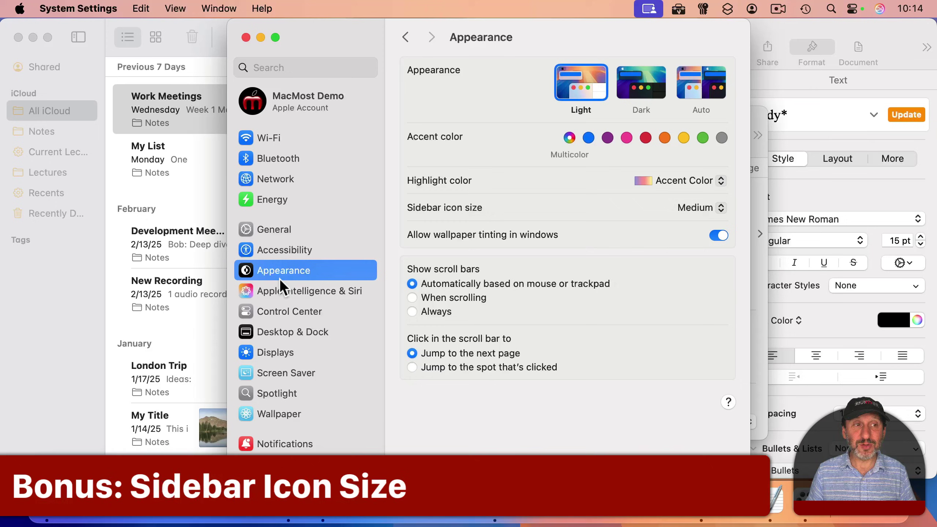
# - Set the sidebar icon size to Large
pyautogui.click(699, 210)
pyautogui.click(697, 223)
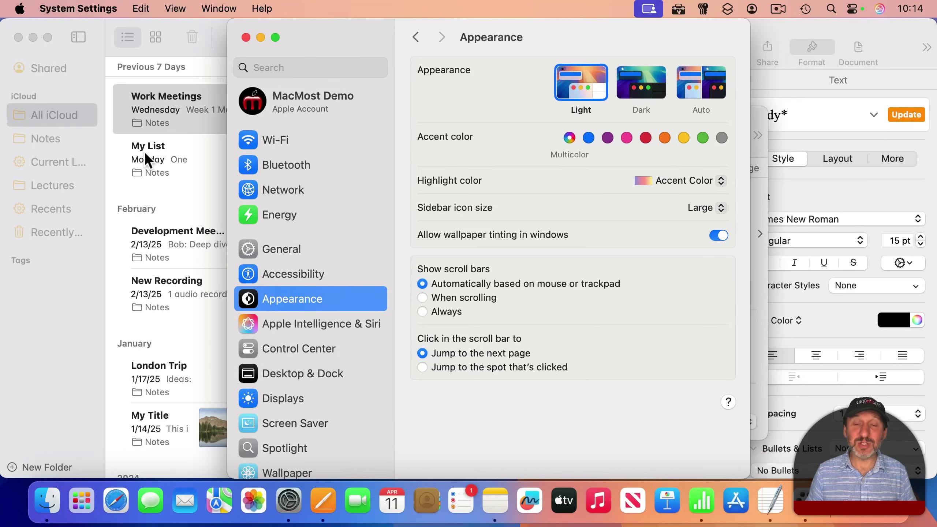
pyautogui.click(702, 207)
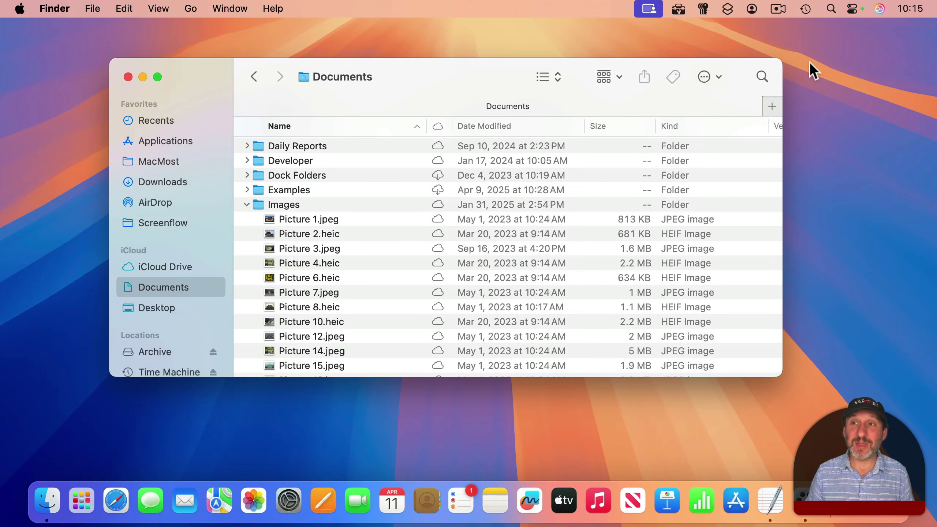
# - Turn on Dark Mode from the Display controls in Control Center
pyautogui.click(853, 8)
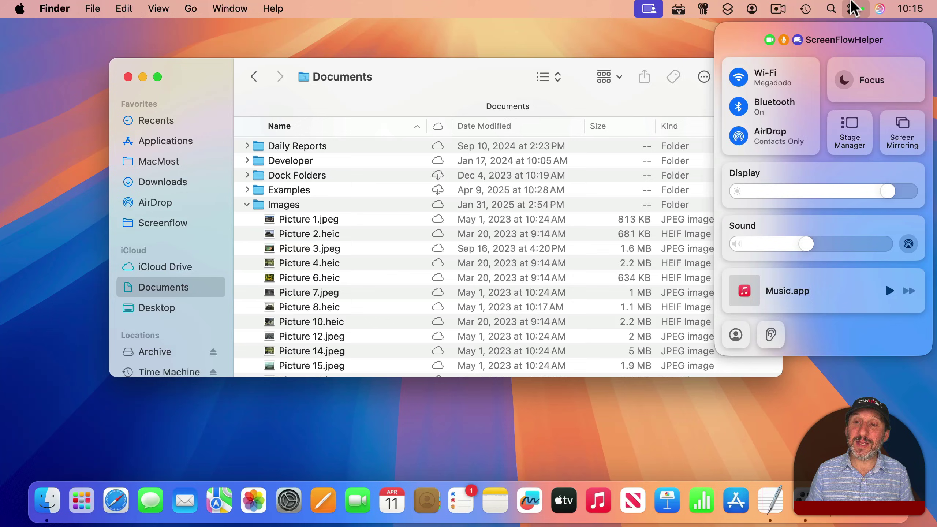
pyautogui.click(917, 175)
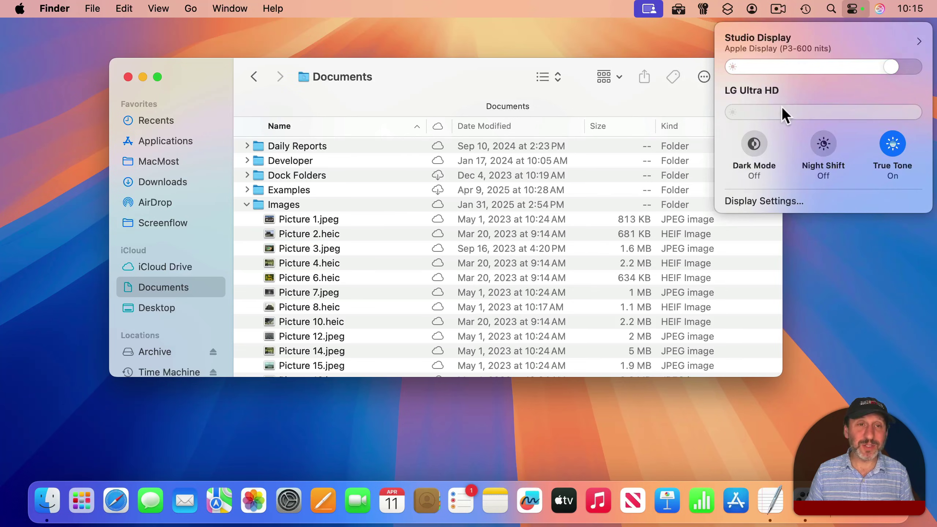
pyautogui.click(754, 143)
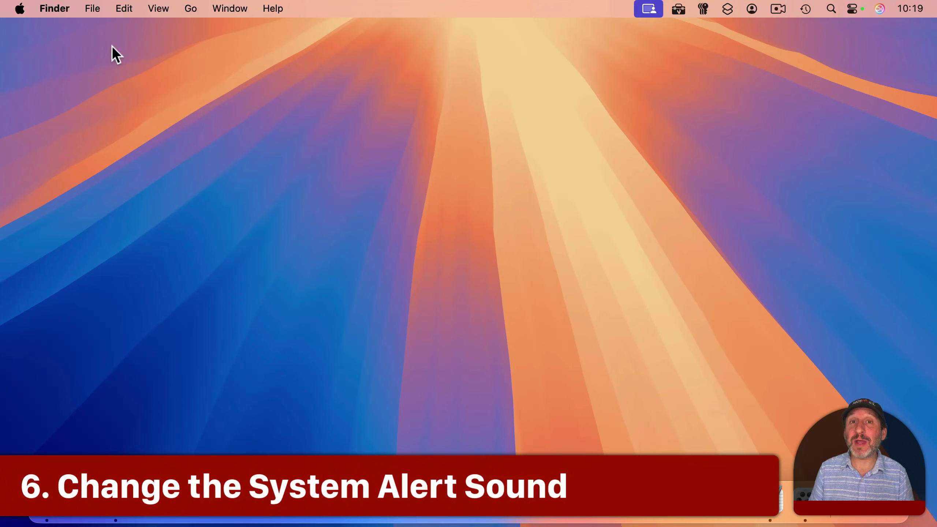
# - Open the Sound settings and review the alert sounds, keeping Boop
pyautogui.click(18, 8)
pyautogui.click(31, 49)
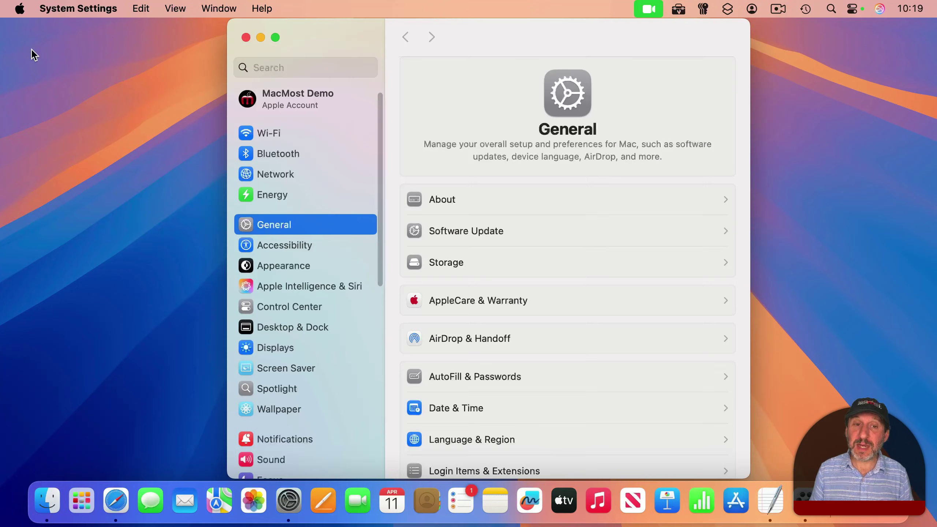
pyautogui.click(267, 457)
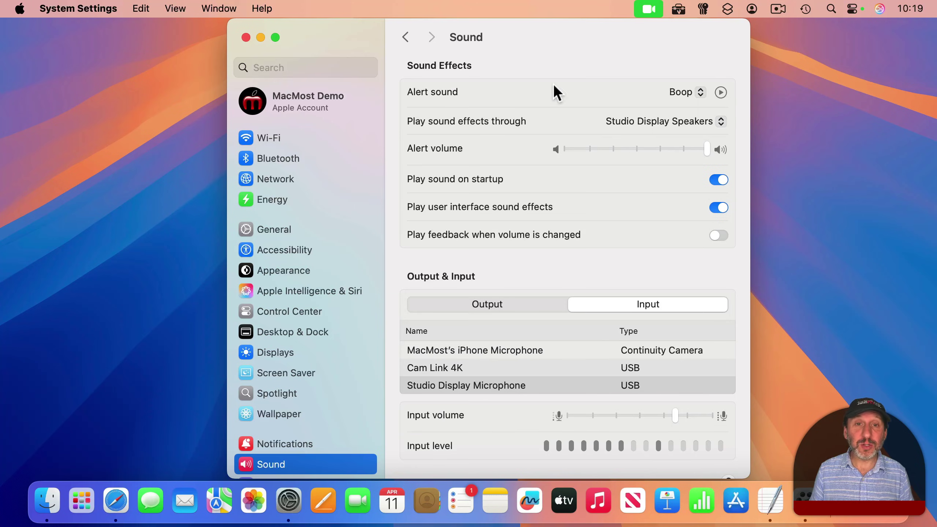
pyautogui.click(679, 92)
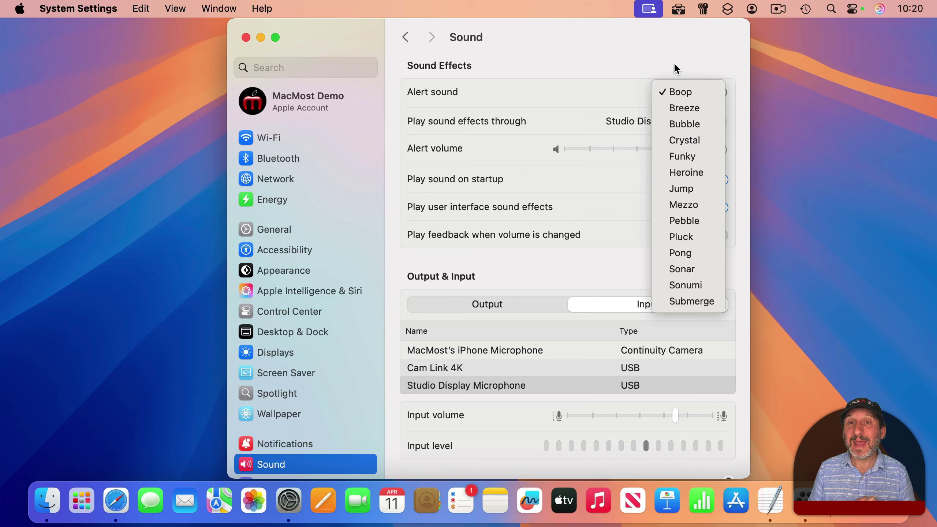
# - Keep Boop as the alert sound and go to the hidden user Library folder in Finder
pyautogui.click(783, 70)
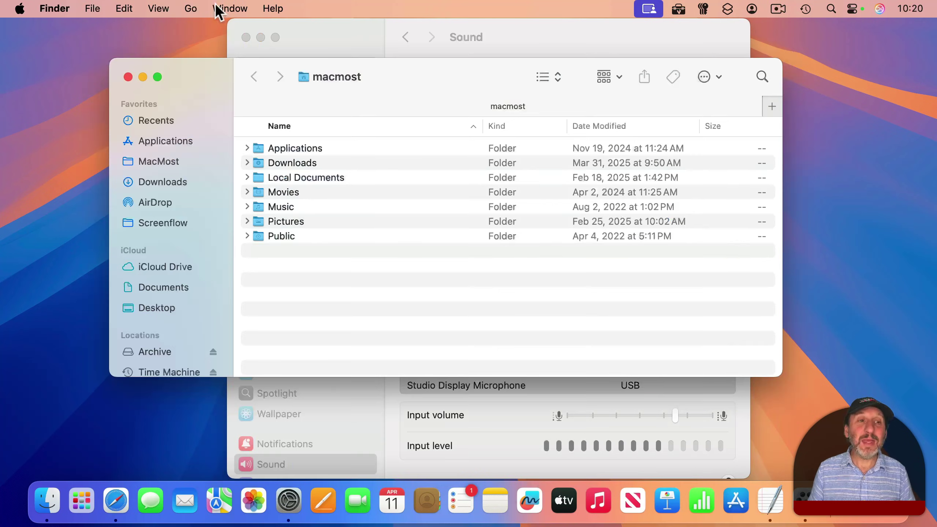
pyautogui.click(190, 8)
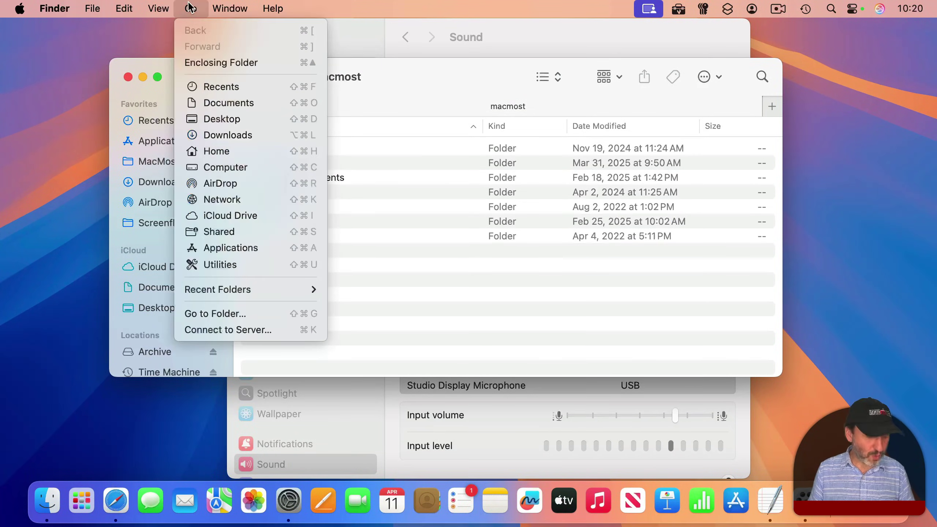
pyautogui.press('alt')
pyautogui.keyDown('alt'); pyautogui.click(218, 168); pyautogui.keyUp('alt')
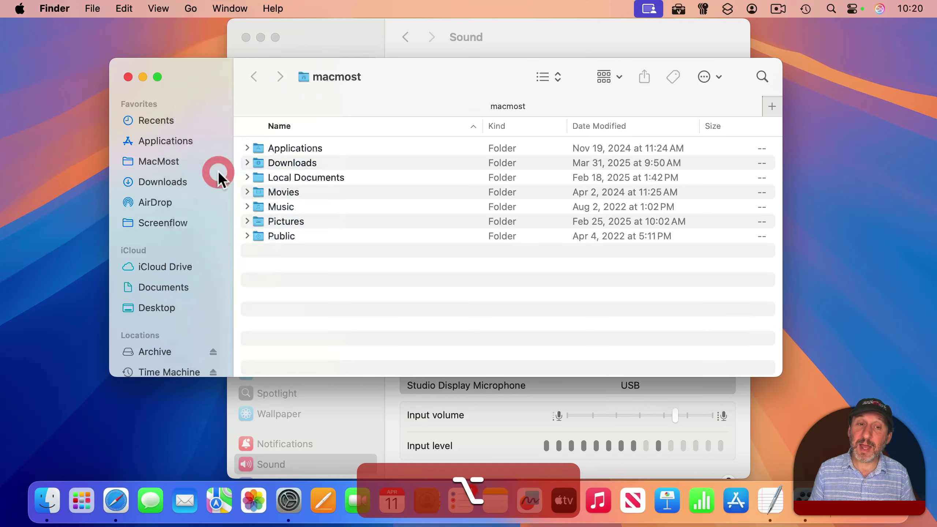
# - Open Library's Sounds folder with Custom Bell.m4a and My Beep.aiff, then return to Sound settings
pyautogui.scroll(-10, 330, 310)
pyautogui.click(246, 308)
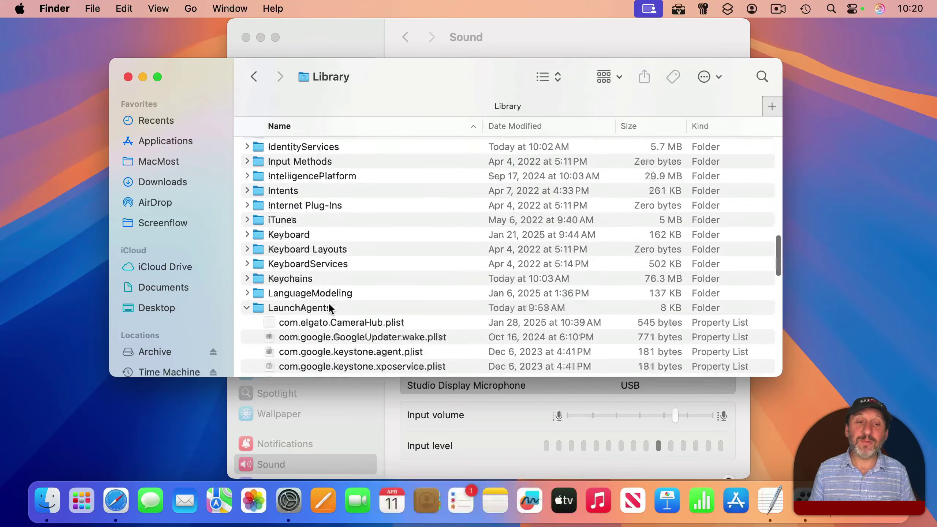
pyautogui.scroll(-15, 328, 307)
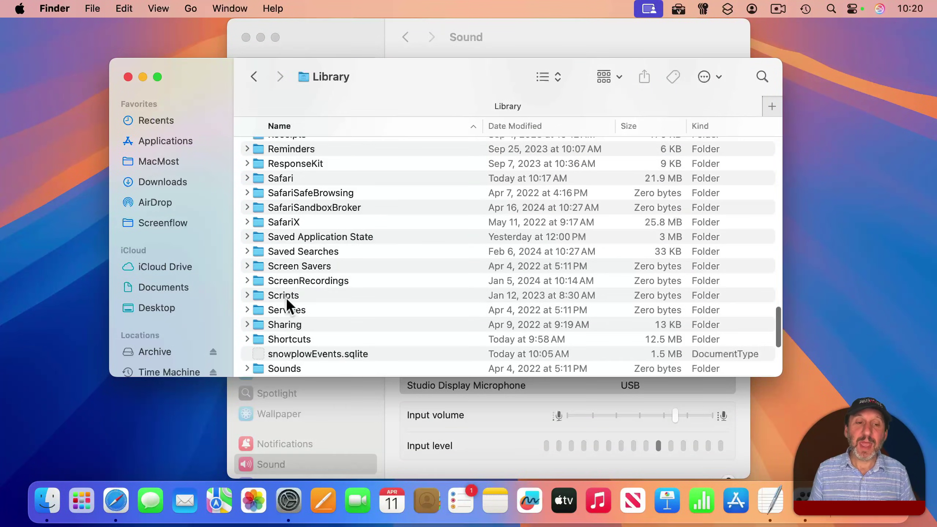
pyautogui.doubleClick(287, 367)
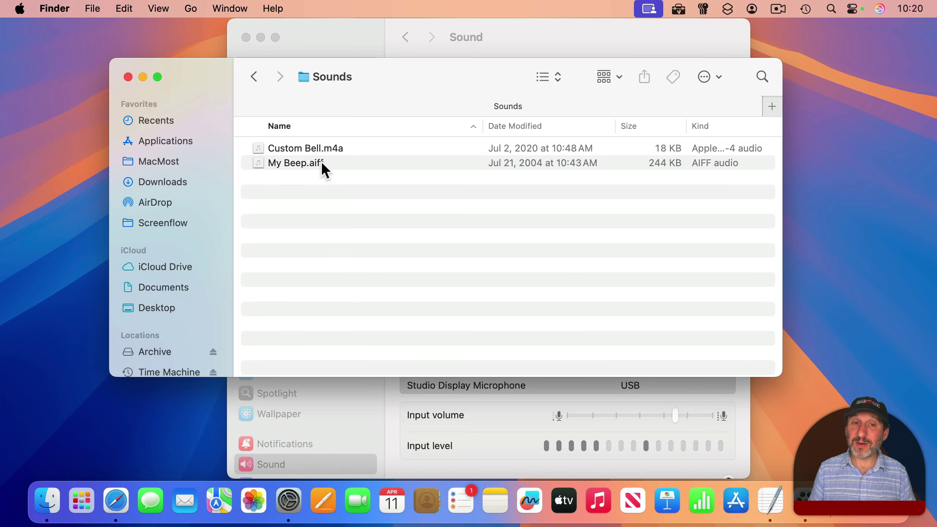
pyautogui.click(345, 38)
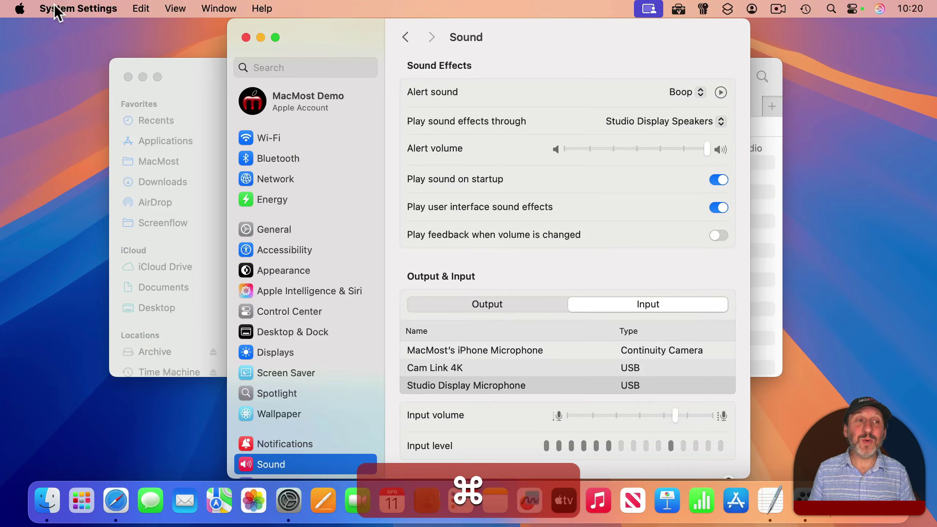
# - Relaunch System Settings and confirm My Beep is listed among the Sound alert sounds
pyautogui.press('super+q')
pyautogui.click(18, 8)
pyautogui.click(28, 52)
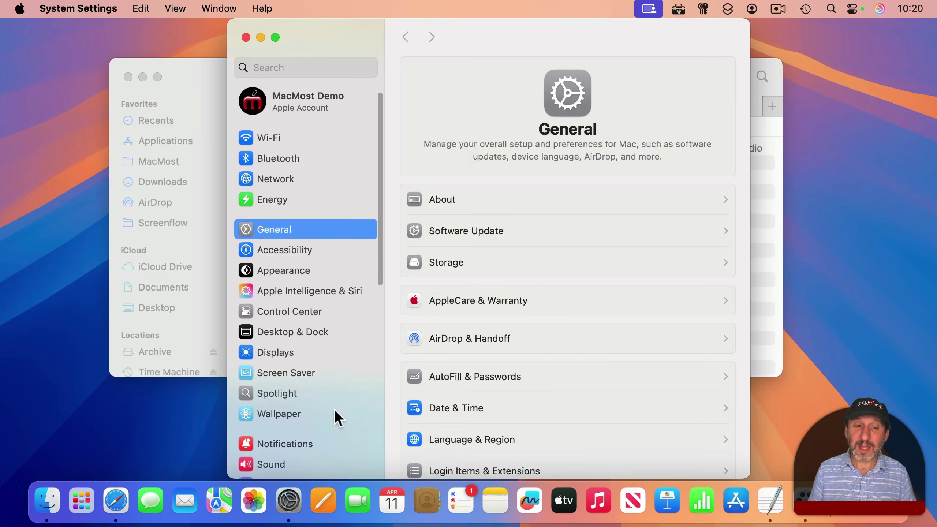
pyautogui.click(269, 465)
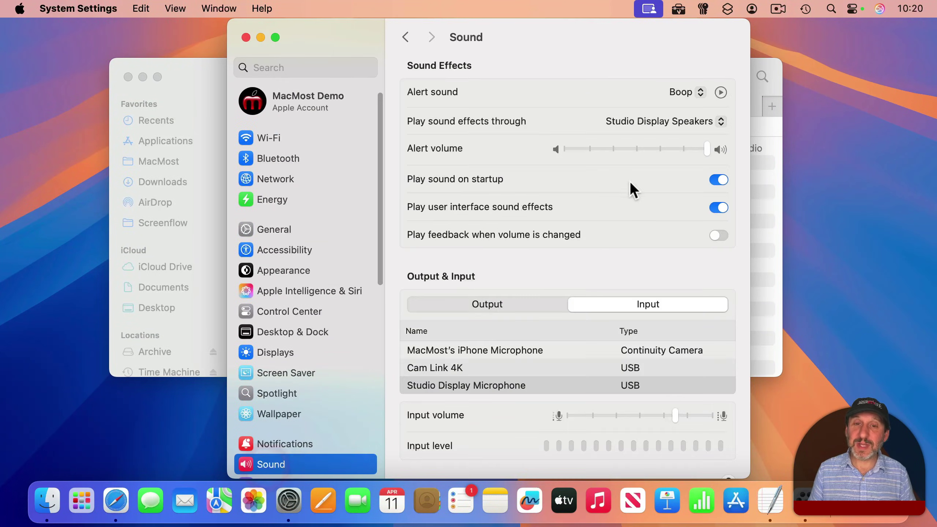
pyautogui.click(683, 92)
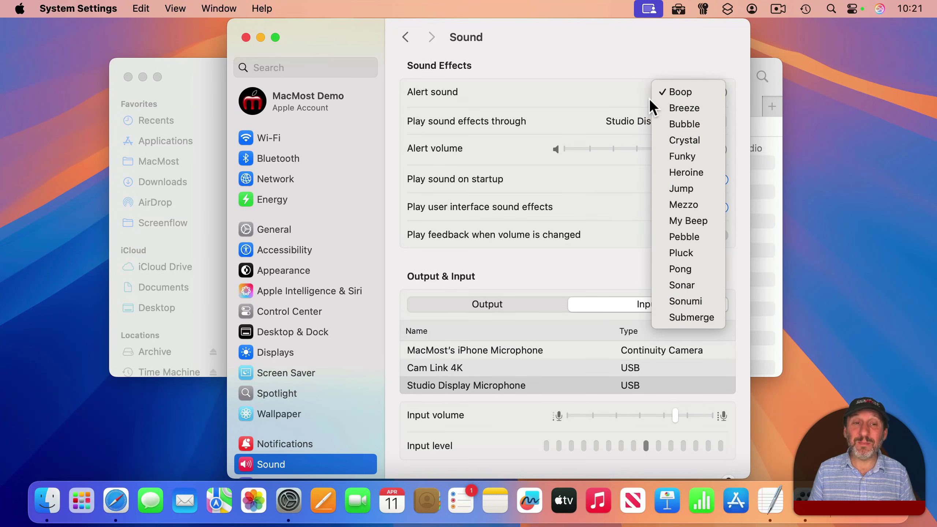
pyautogui.click(187, 74)
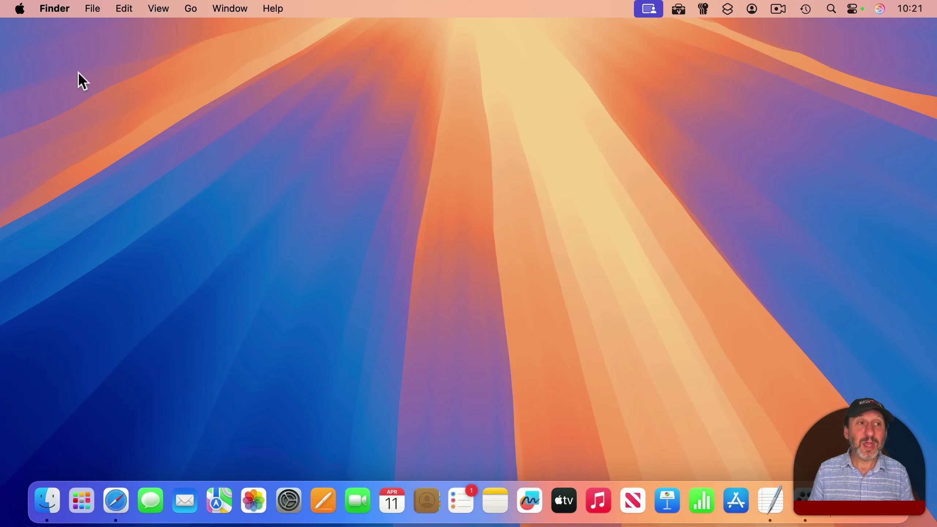
# - Make the Dock slightly smaller in System Settings' Desktop & Dock settings
pyautogui.click(20, 11)
pyautogui.click(34, 58)
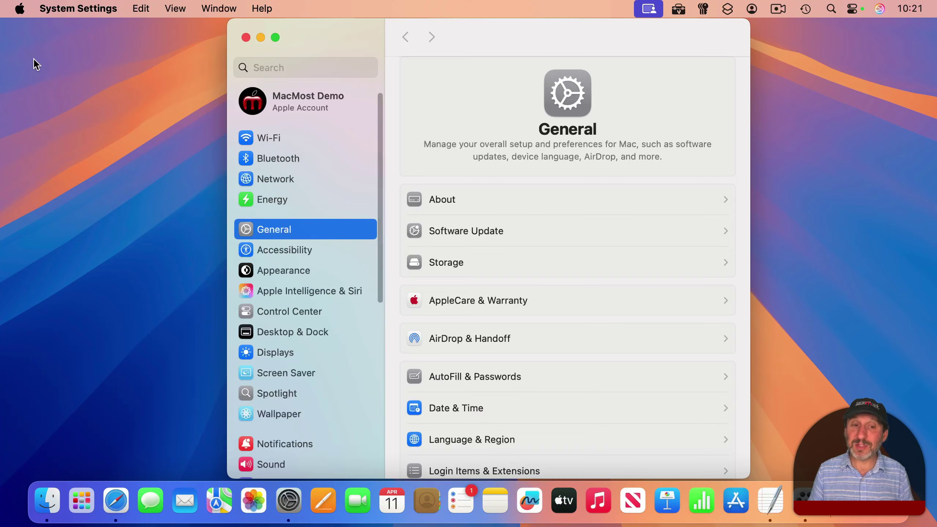
pyautogui.click(283, 333)
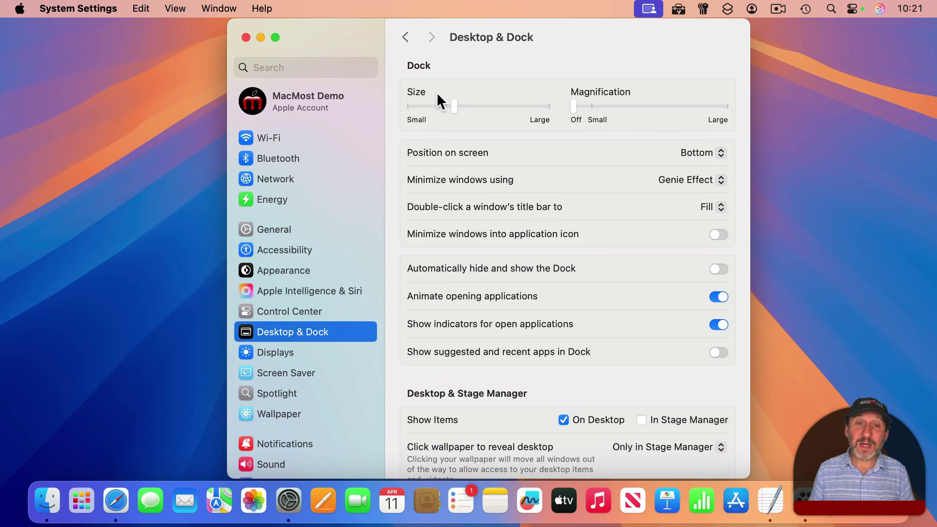
pyautogui.moveTo(455, 106)
pyautogui.mouseDown()
pyautogui.moveTo(437, 106)
pyautogui.moveTo(450, 106)
pyautogui.mouseUp()
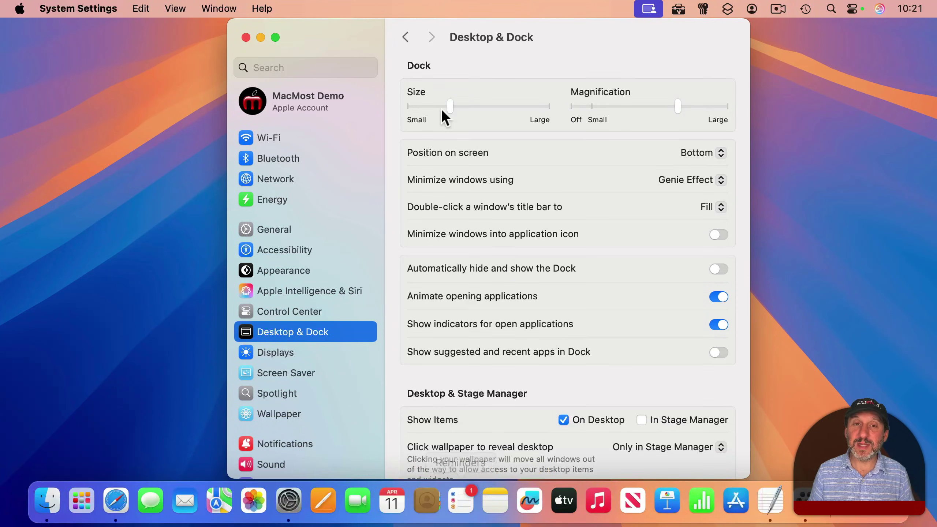
# - Move the Dock to the right, then back to the bottom, and turn on auto-hide
pyautogui.click(694, 155)
pyautogui.click(692, 165)
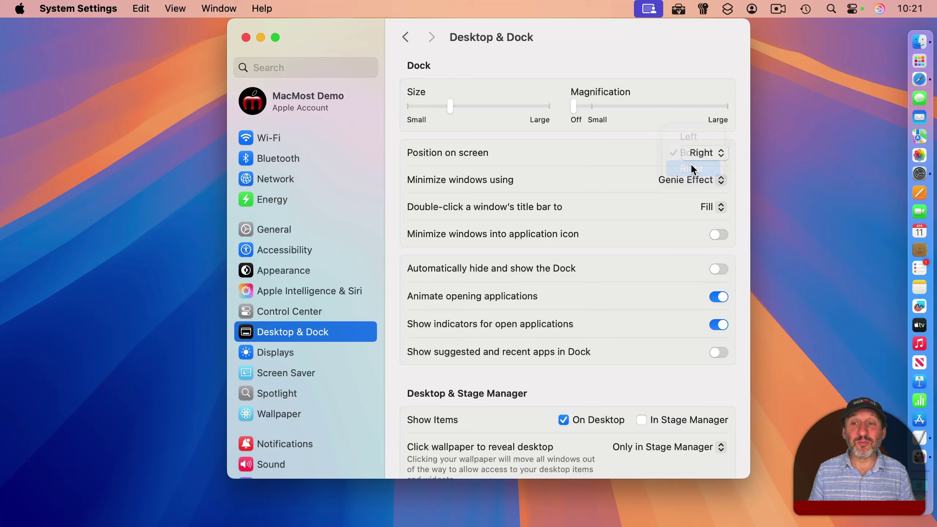
pyautogui.click(700, 152)
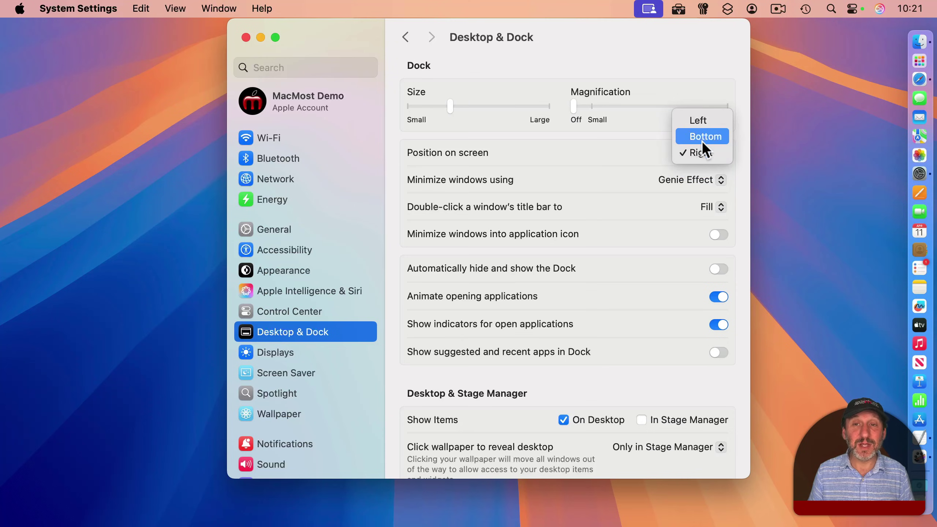
pyautogui.click(703, 142)
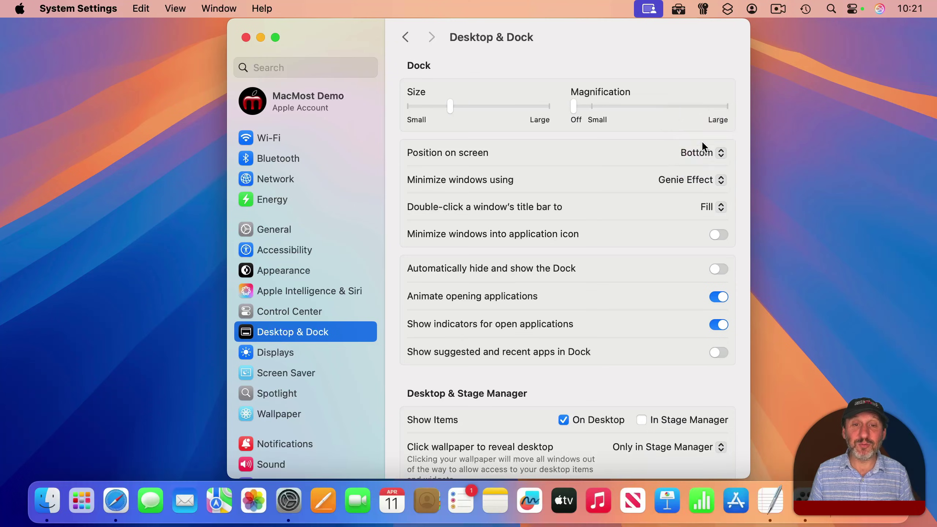
pyautogui.click(718, 268)
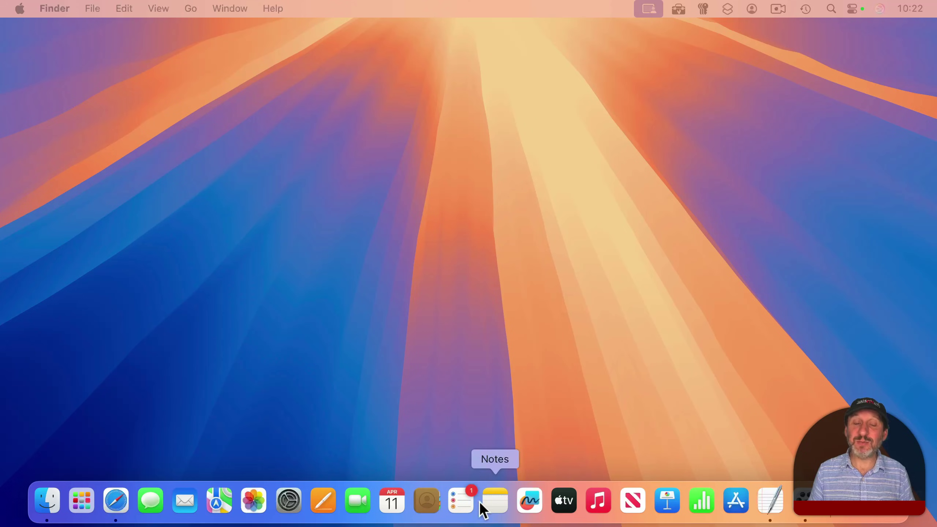
# - Drop the Calendar icon back in its Dock spot and drag GarageBand.app out of Applications
pyautogui.moveTo(370, 495); pyautogui.dragTo(392, 500)
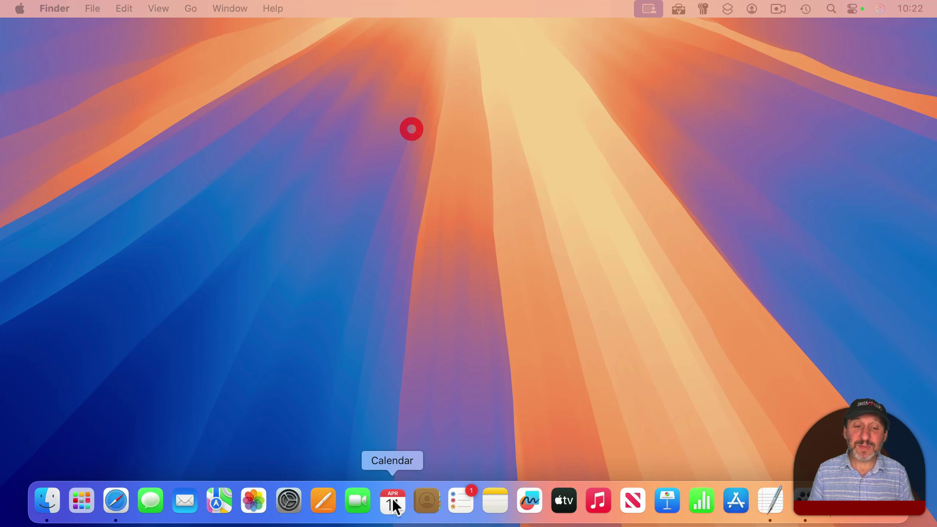
pyautogui.press('super+shift+a')
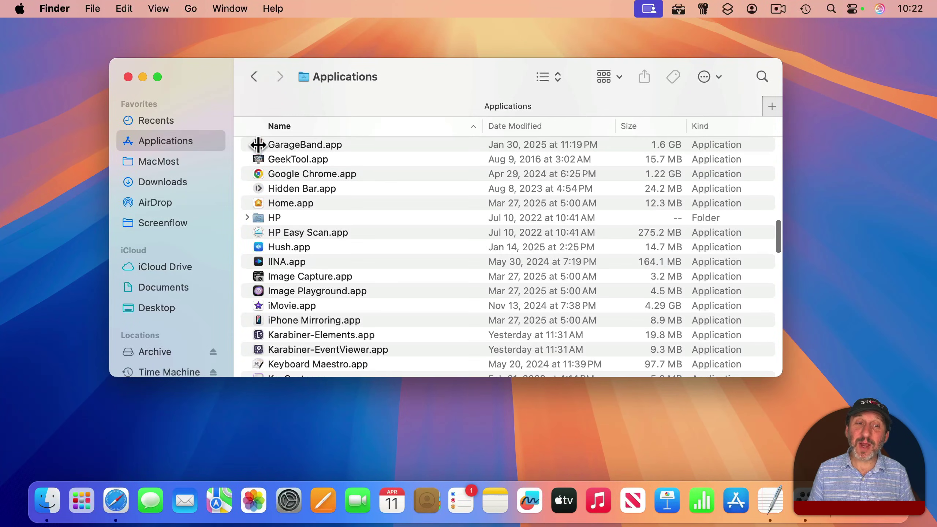
pyautogui.moveTo(259, 144); pyautogui.dragTo(356, 507)
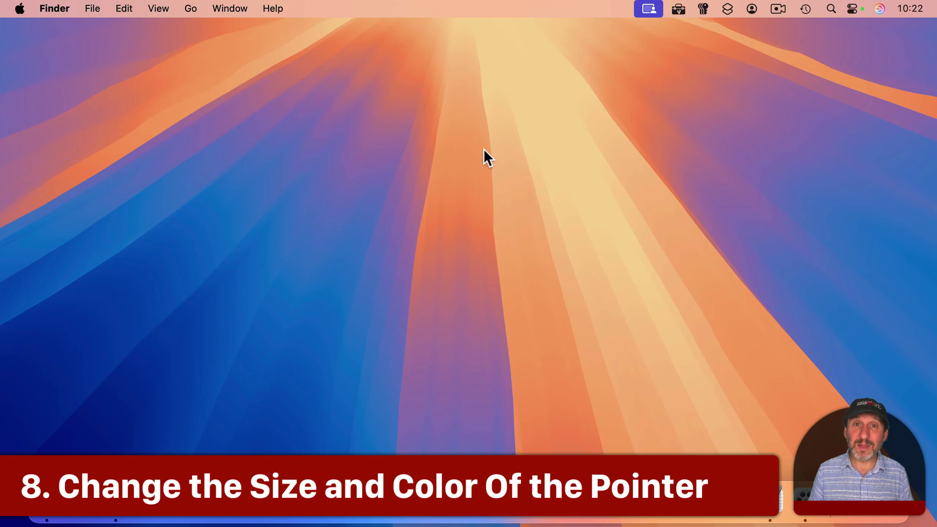
# - Make the pointer much larger using Pointer size in Accessibility > Display
pyautogui.click(19, 8)
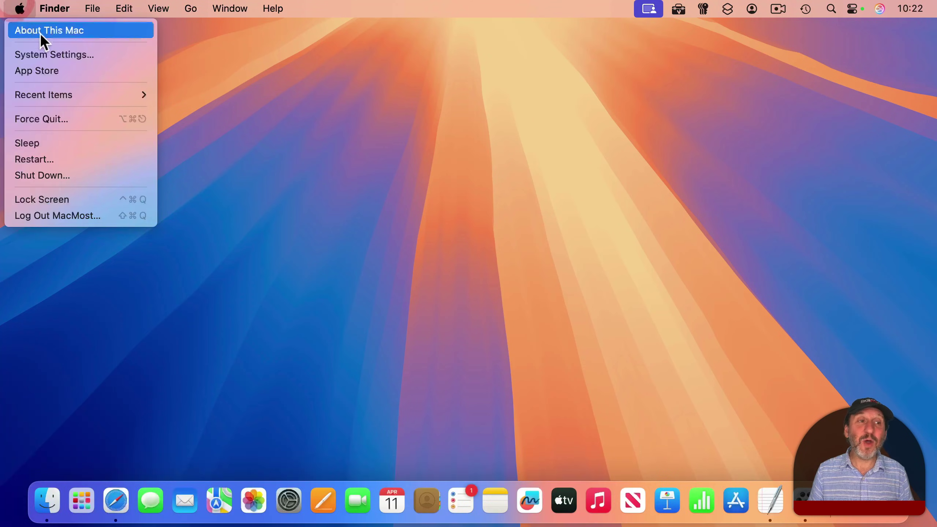
pyautogui.click(41, 54)
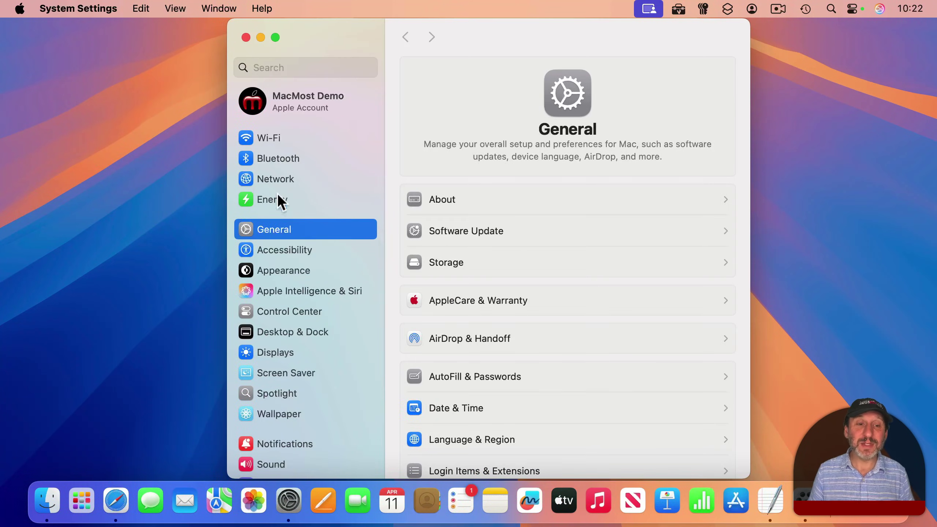
pyautogui.click(291, 248)
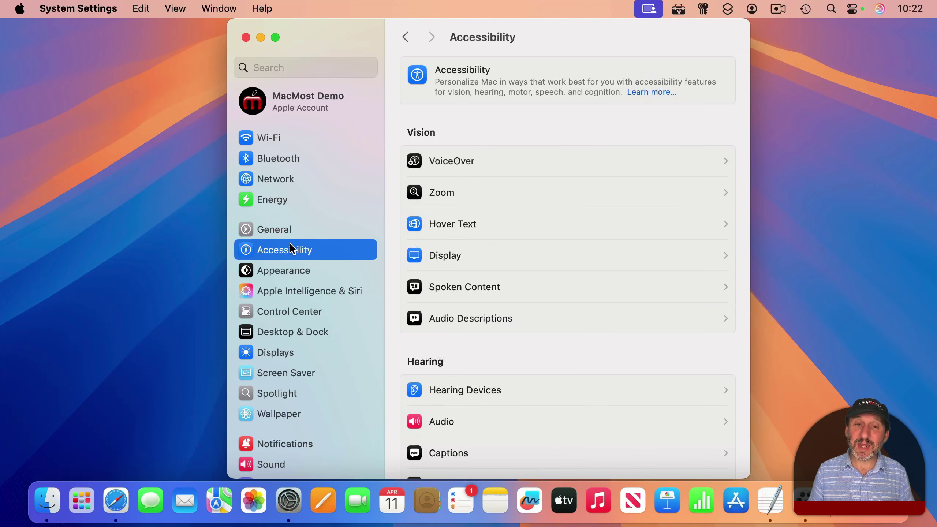
pyautogui.click(427, 257)
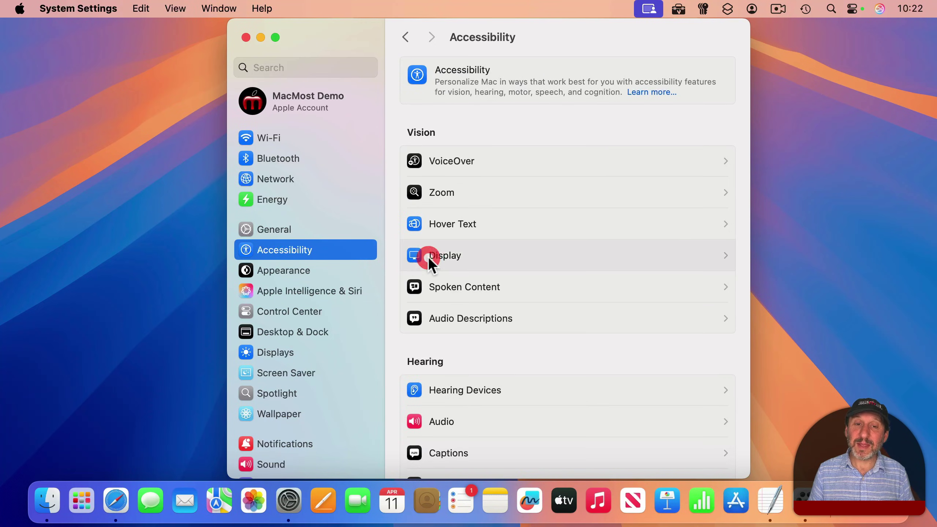
pyautogui.scroll(-10, 554, 200)
pyautogui.moveTo(592, 194); pyautogui.dragTo(640, 203)
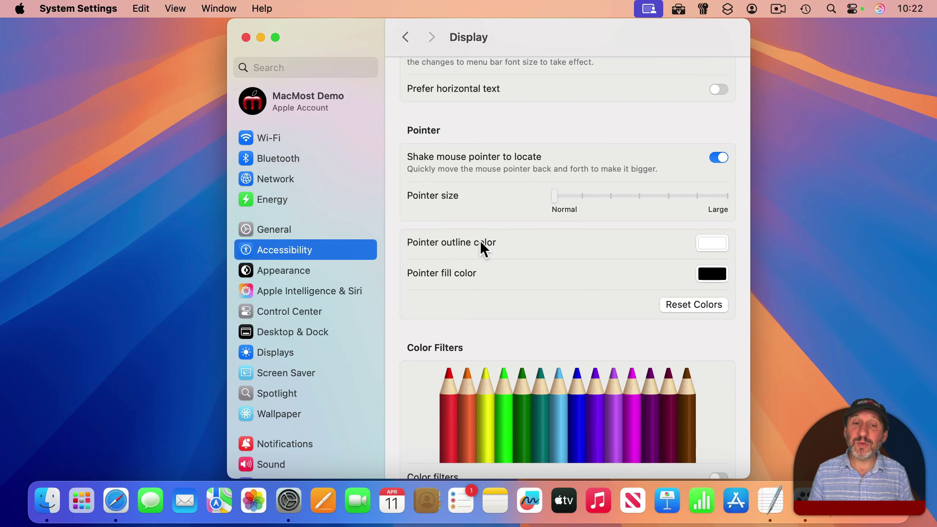
# - Set the pointer outline to Licorice black and the fill to Maraschino red
pyautogui.click(718, 244)
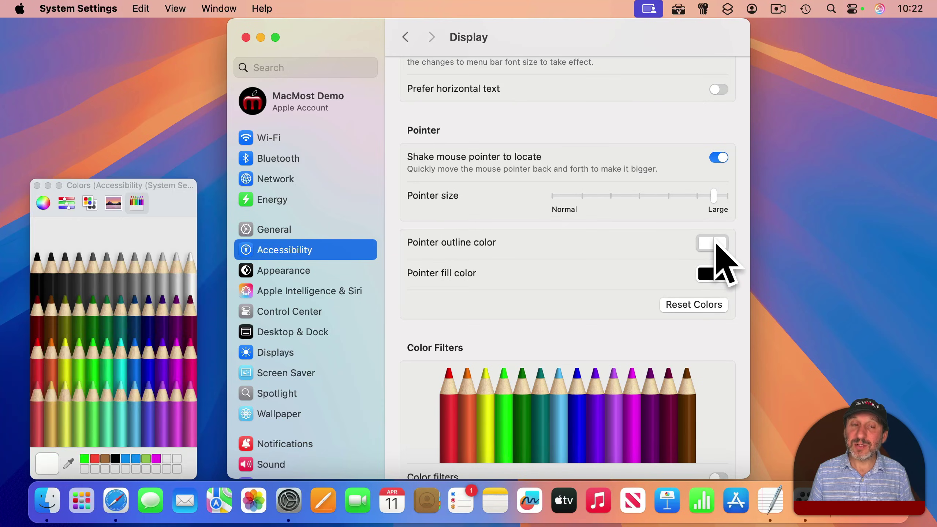
pyautogui.click(39, 274)
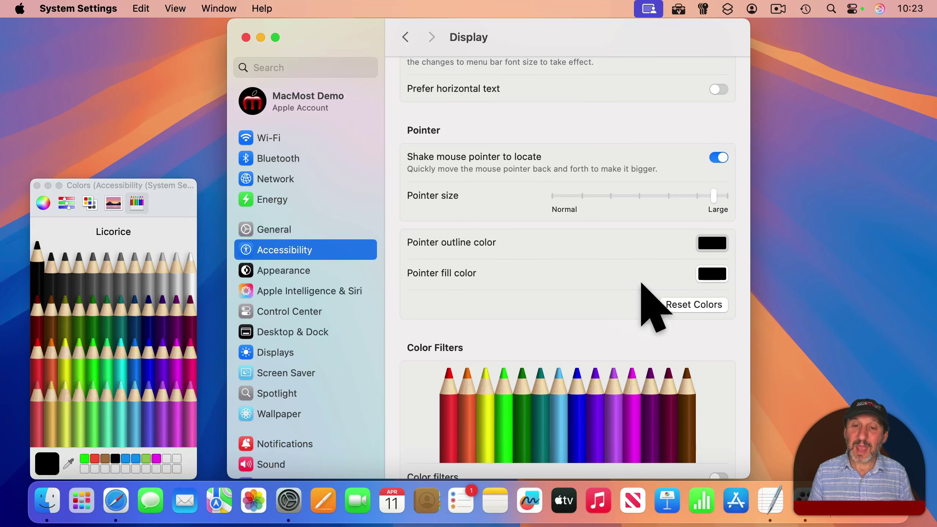
pyautogui.click(712, 280)
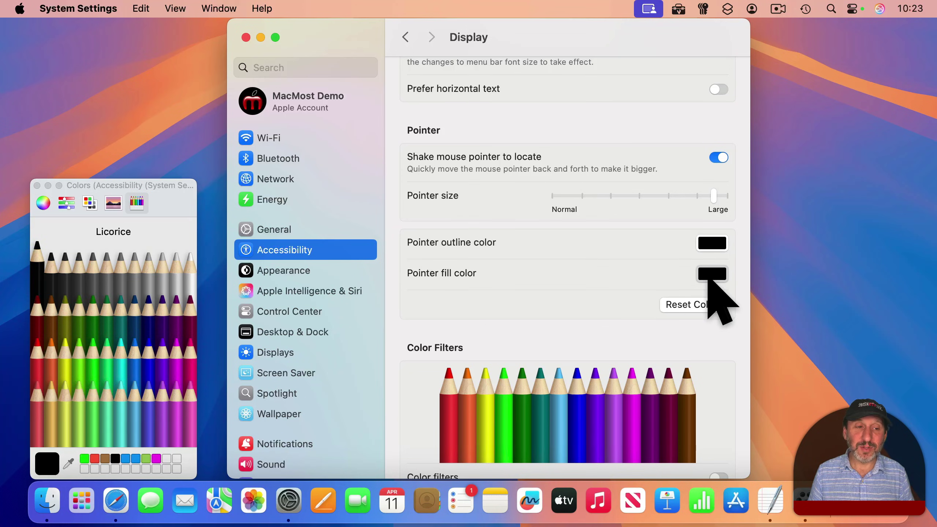
pyautogui.click(39, 354)
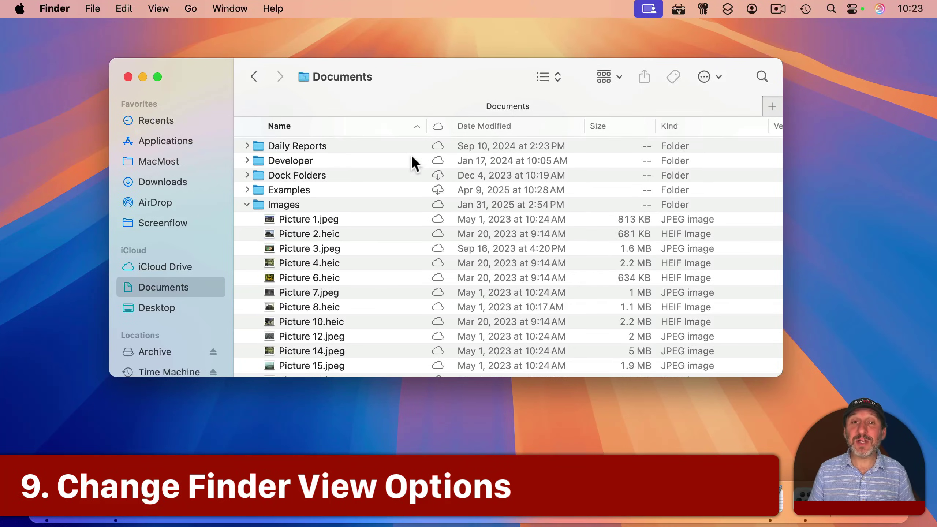
pyautogui.click(542, 75)
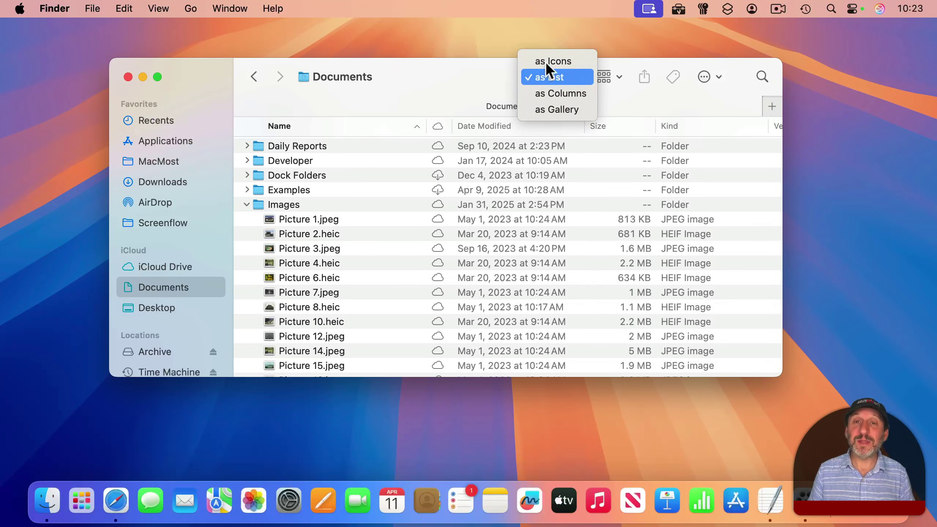
pyautogui.click(548, 62)
pyautogui.click(552, 74)
pyautogui.click(554, 93)
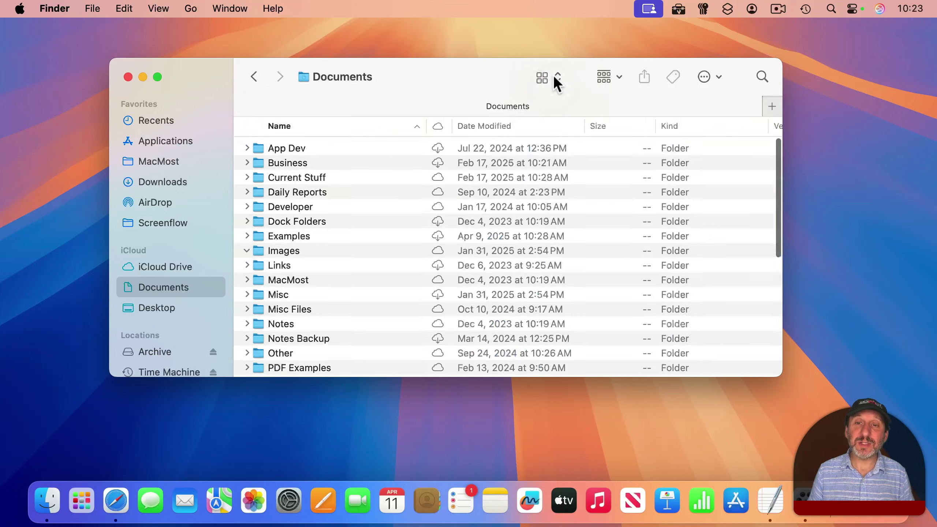
pyautogui.click(553, 77)
pyautogui.click(556, 92)
pyautogui.click(556, 77)
pyautogui.click(556, 92)
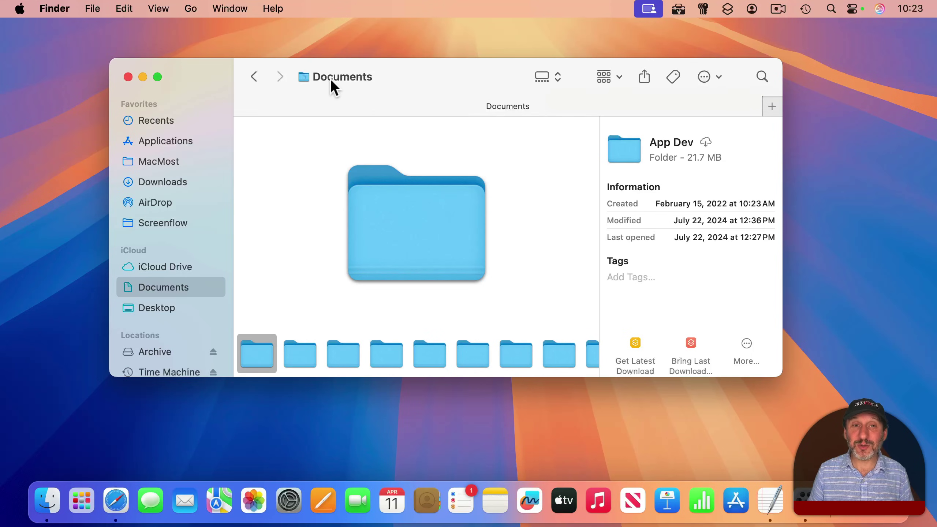
pyautogui.click(543, 77)
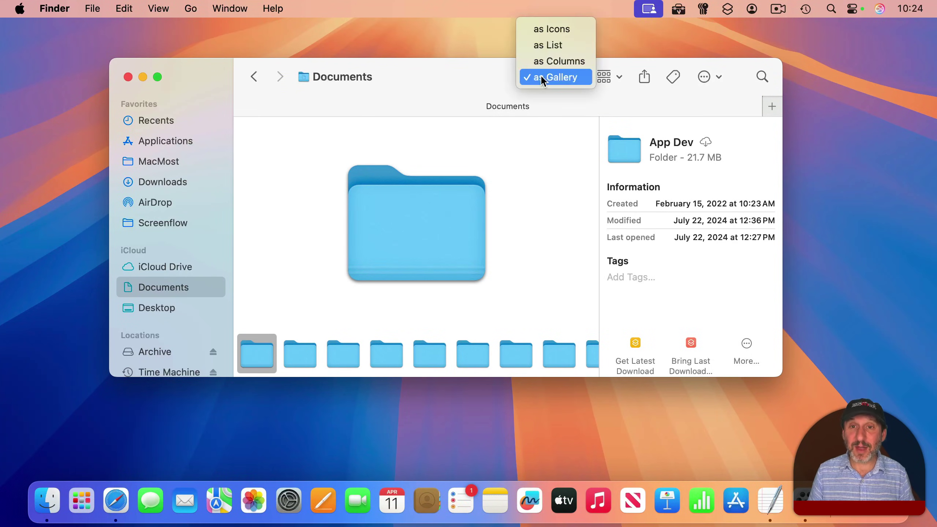
pyautogui.click(548, 45)
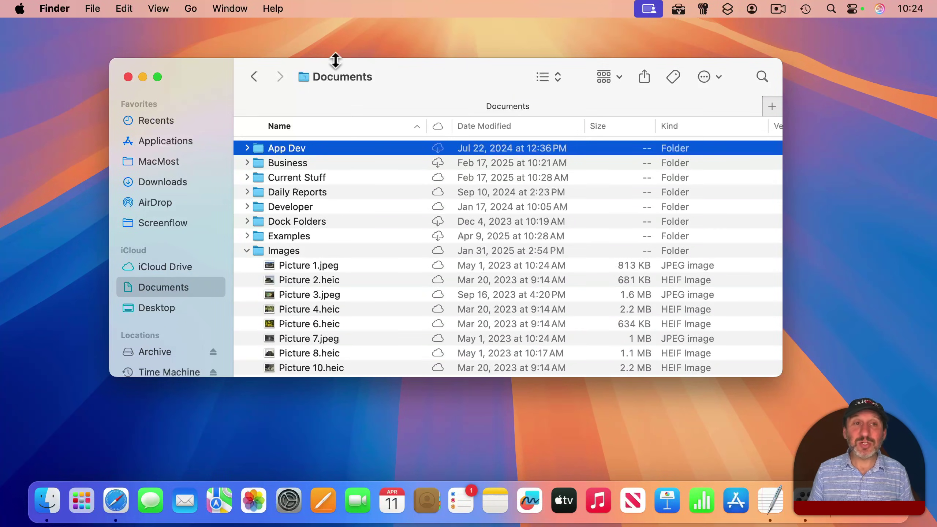
# - In Documents' view options, try larger icons and text size 15, then revert to small and 13
pyautogui.click(162, 8)
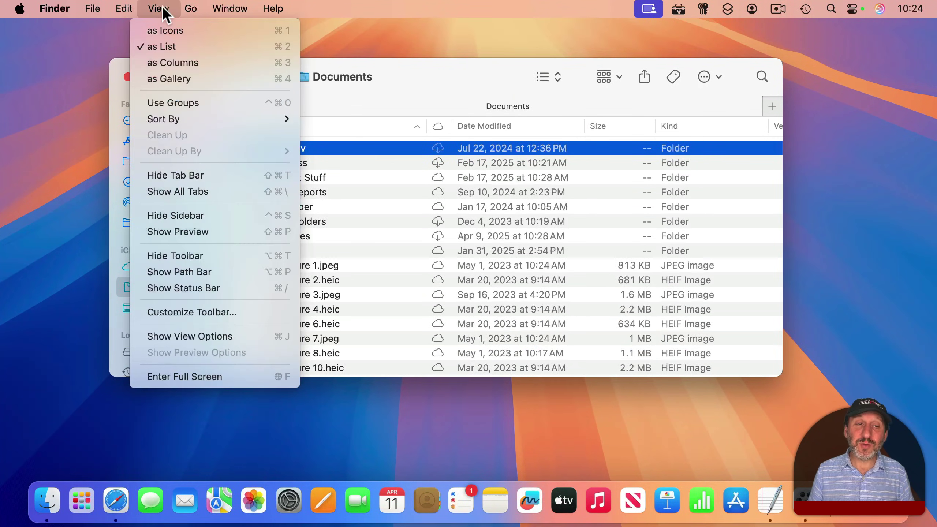
pyautogui.click(204, 337)
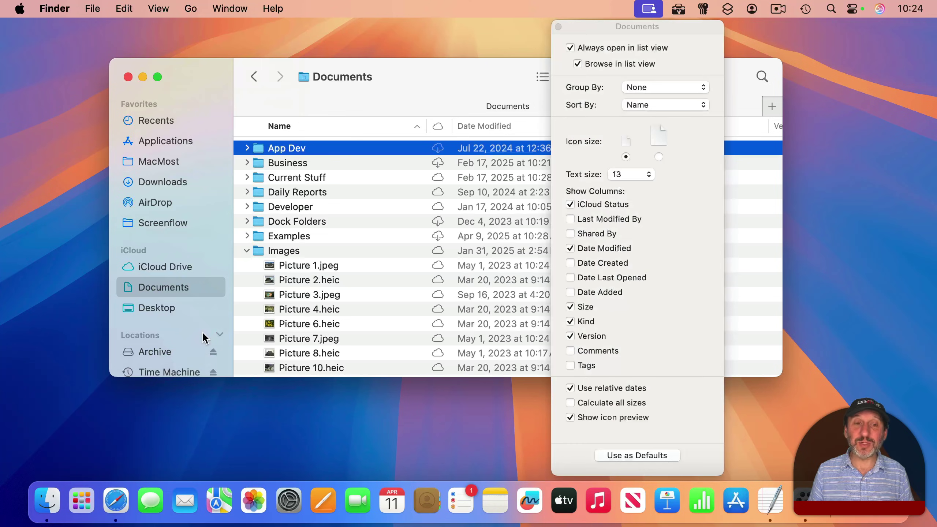
pyautogui.click(658, 156)
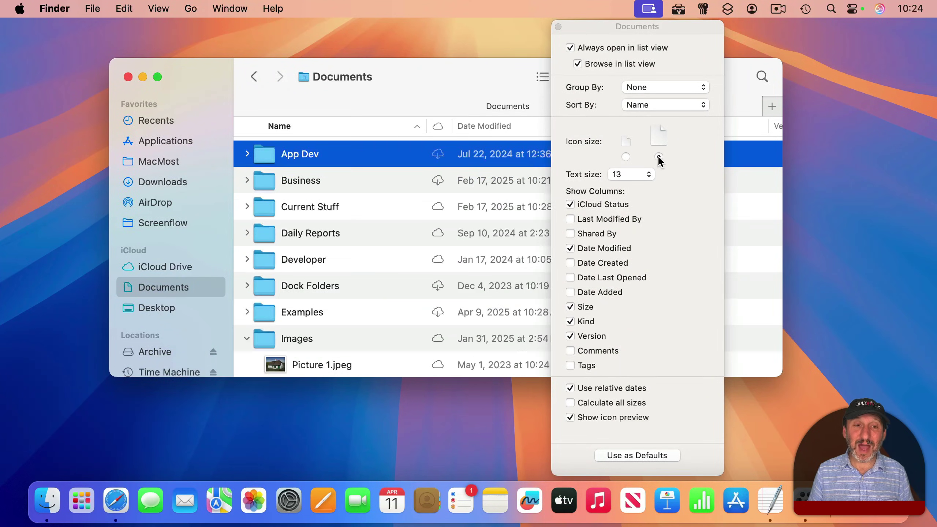
pyautogui.click(626, 157)
pyautogui.click(626, 172)
pyautogui.click(628, 207)
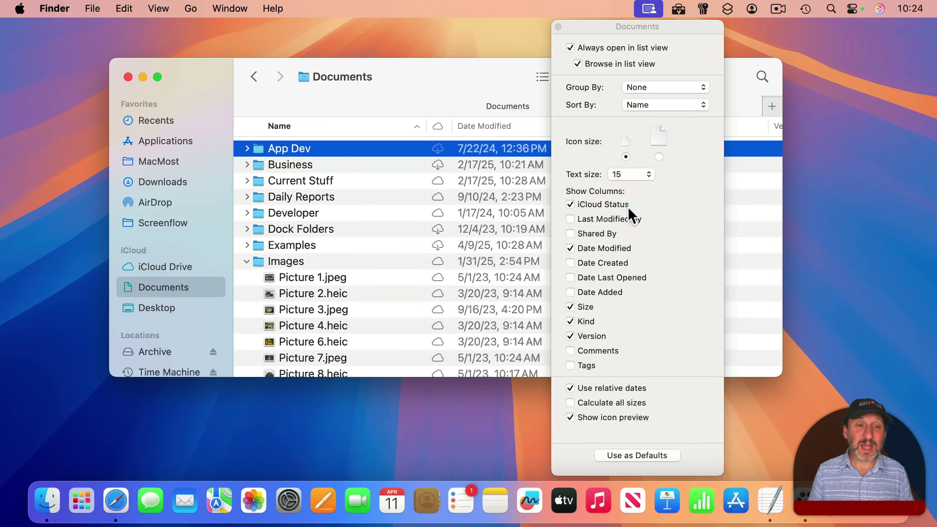
pyautogui.click(626, 175)
pyautogui.click(625, 147)
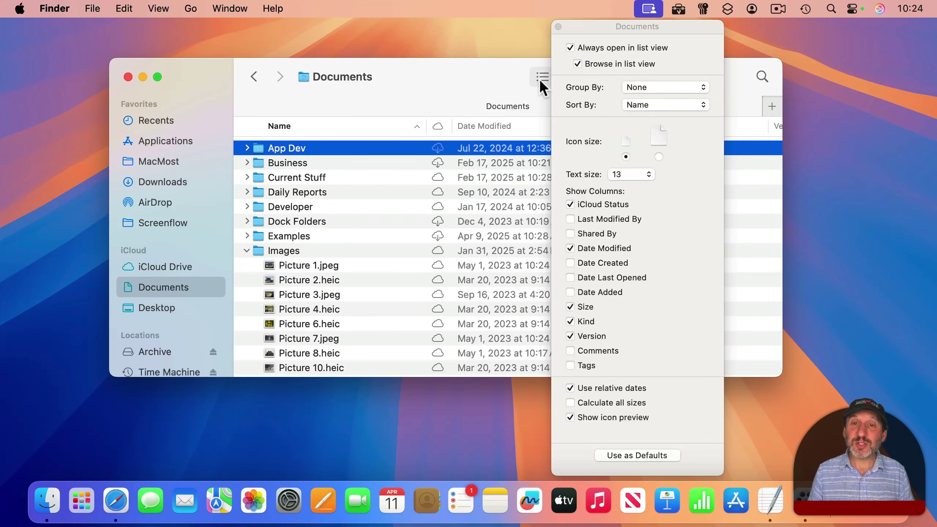
# - Switch Documents to icon view, test labels beside then below icons, and try a red background
pyautogui.click(542, 78)
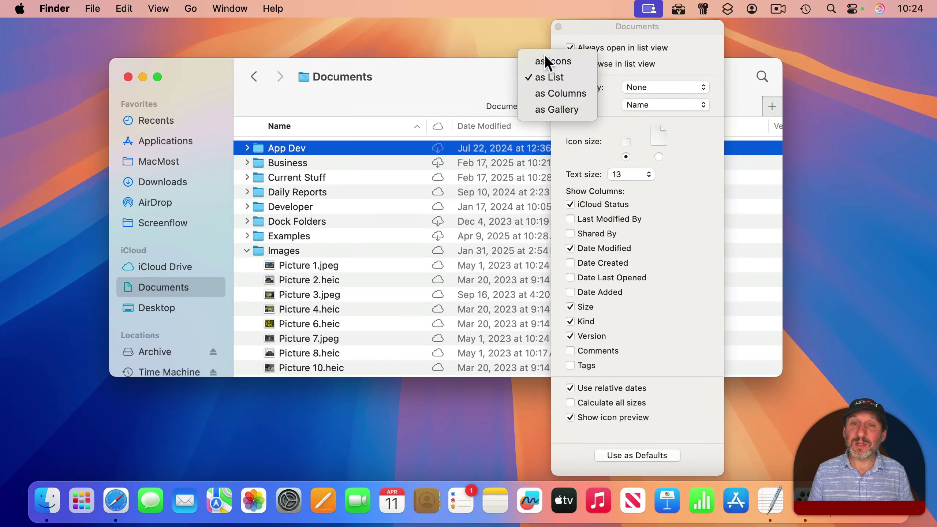
pyautogui.click(544, 55)
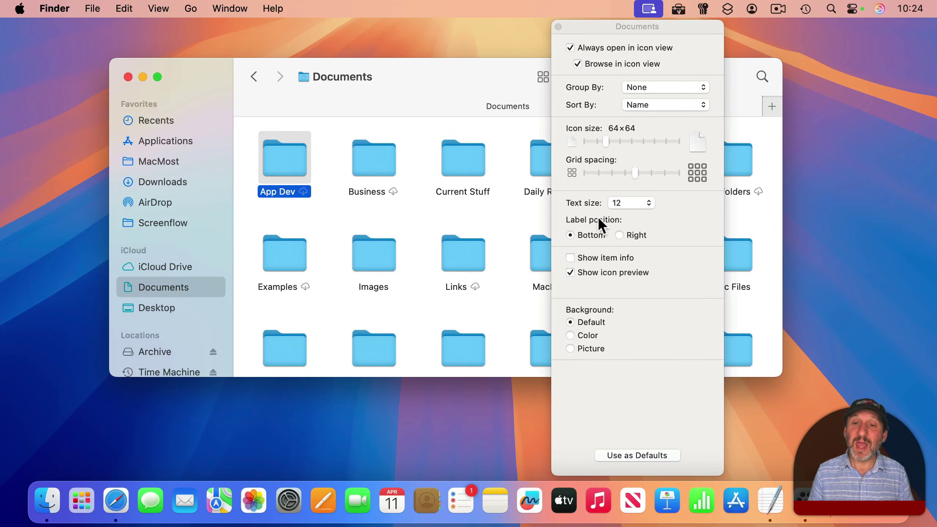
pyautogui.click(623, 236)
pyautogui.click(588, 237)
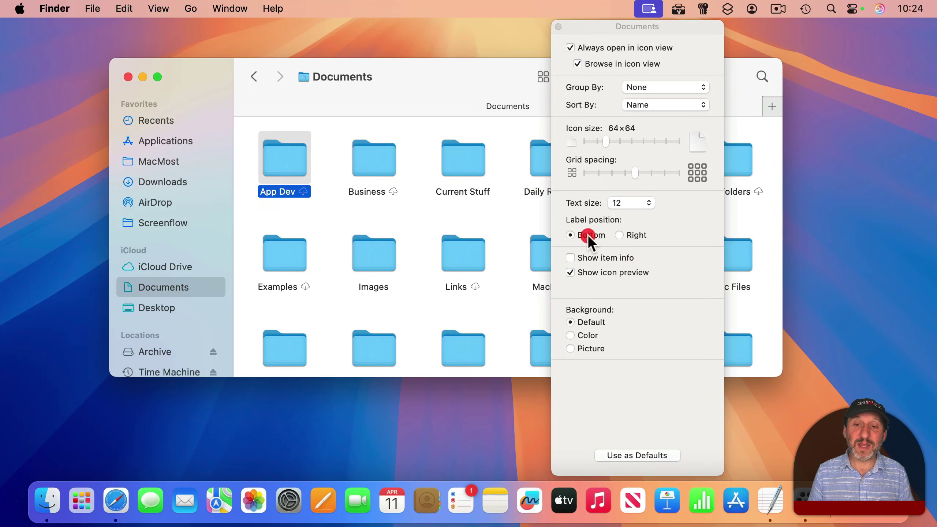
pyautogui.click(589, 337)
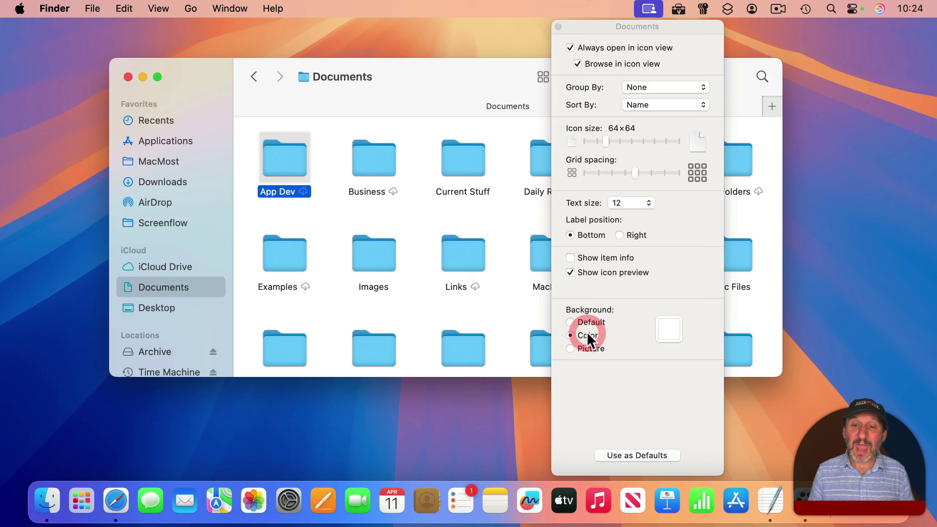
pyautogui.click(668, 327)
pyautogui.click(126, 322)
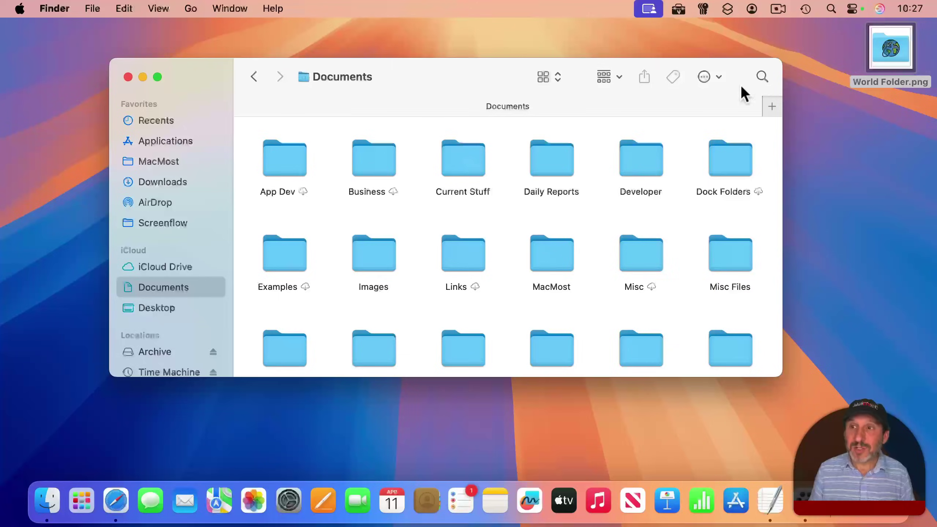
# - Open World Folder.png in Preview and copy the entire globe folder image
pyautogui.doubleClick(889, 53)
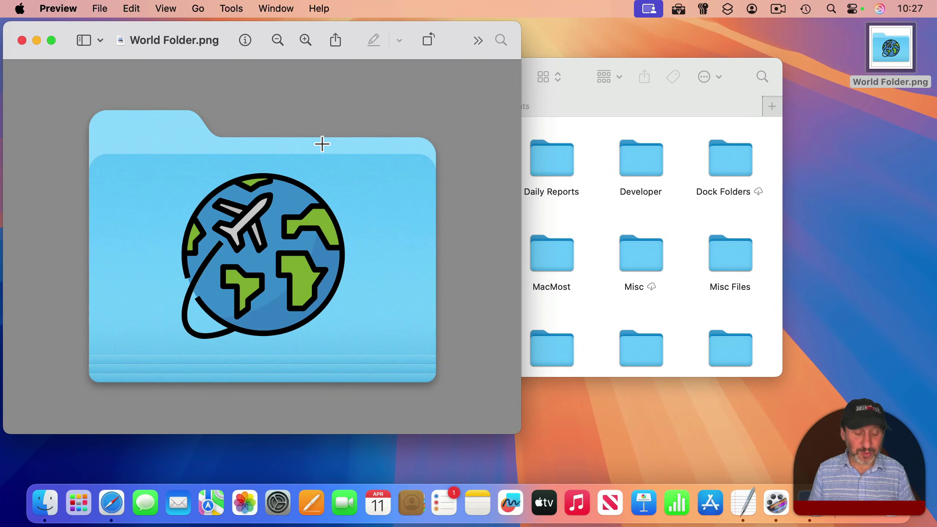
pyautogui.press('super+a')
pyautogui.press('super+c')
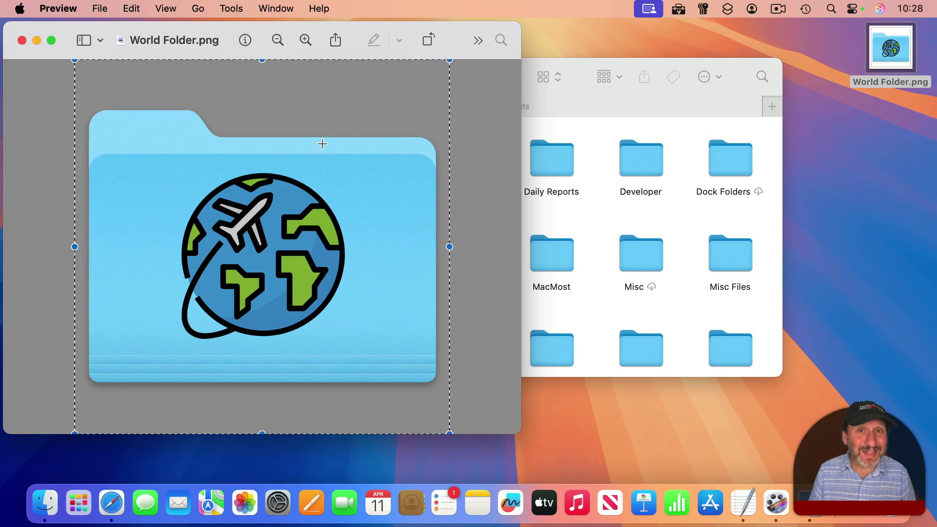
# - Paste the globe image as the Current Stuff folder's icon via Get Info
pyautogui.click(590, 125)
pyautogui.click(467, 166)
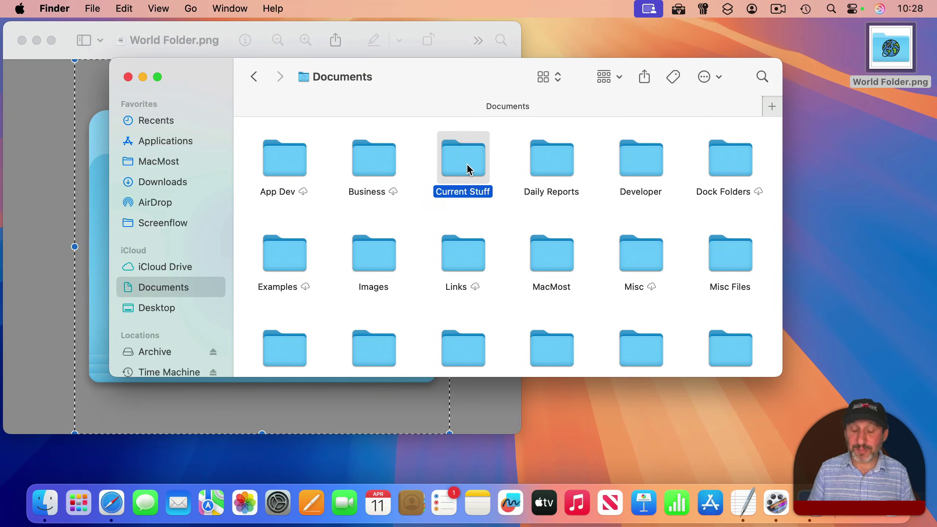
pyautogui.press('super+i')
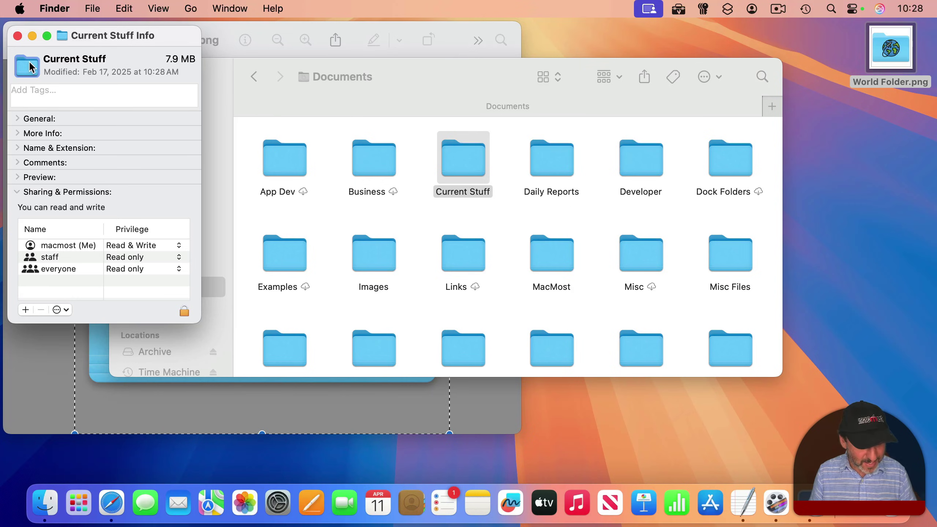
pyautogui.press('super+v')
pyautogui.press('super+w')
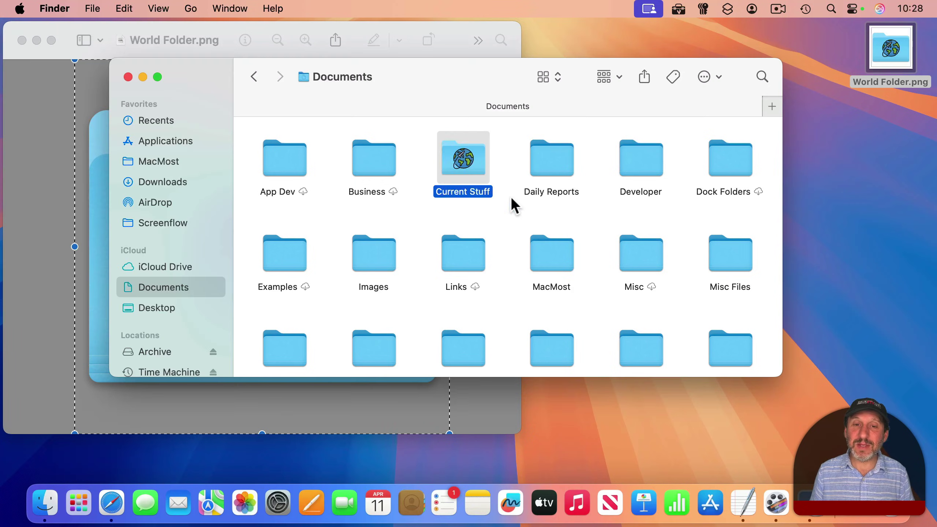
pyautogui.click(428, 153)
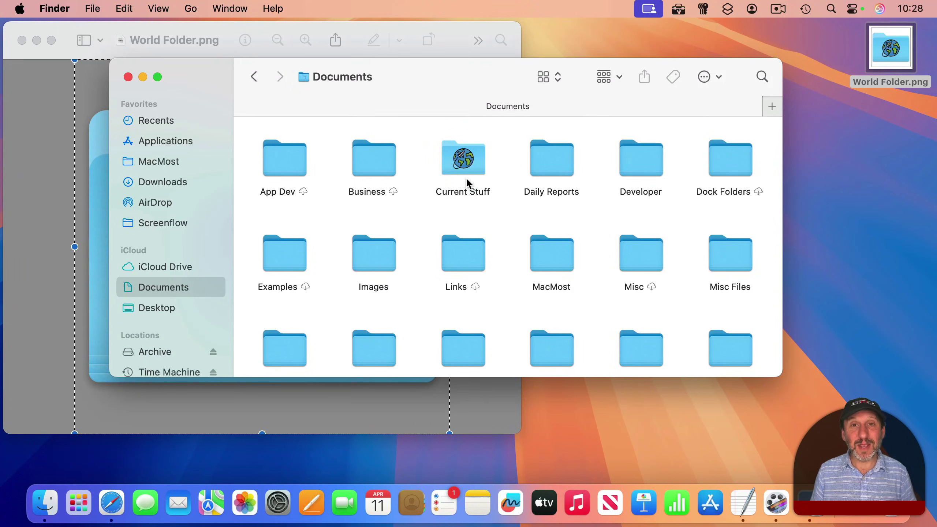
# - Remove Current Stuff's custom icon in Get Info, restoring the plain folder icon
pyautogui.click(466, 163)
pyautogui.press('super+i')
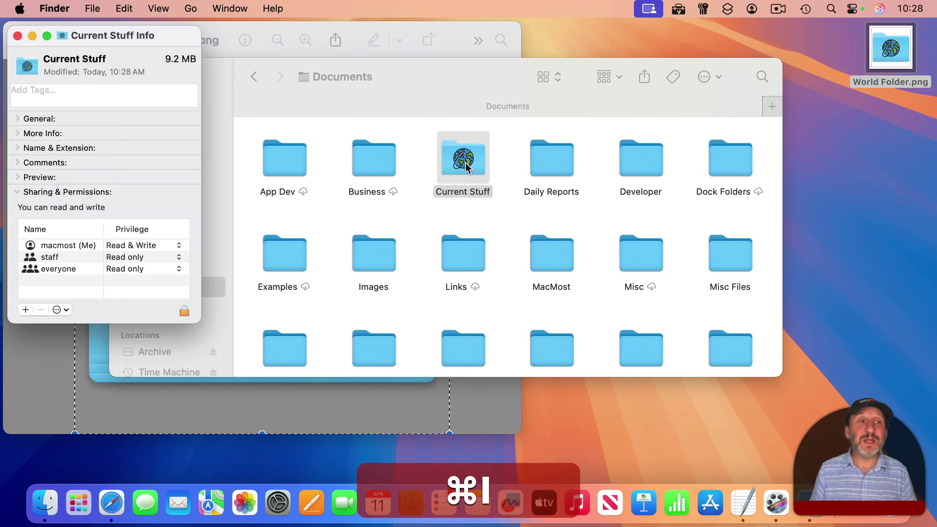
pyautogui.click(22, 68)
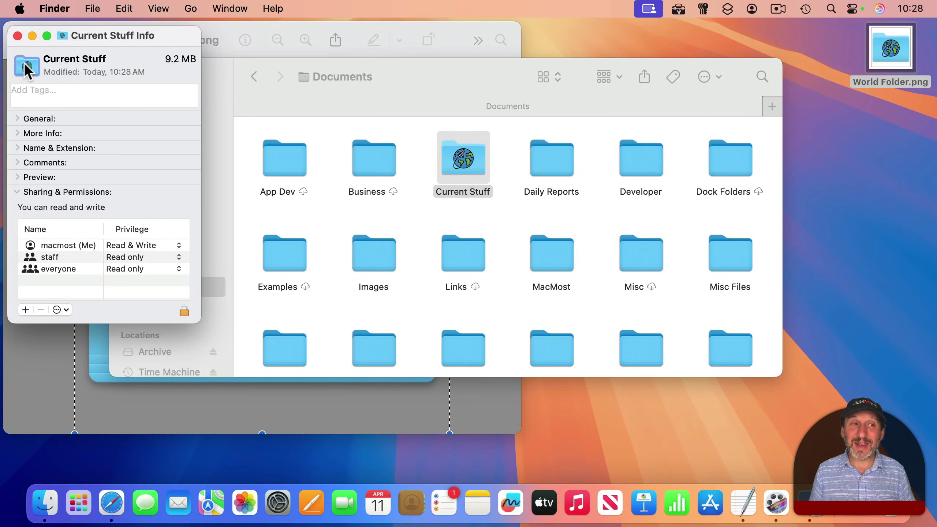
pyautogui.press('BackSpace')
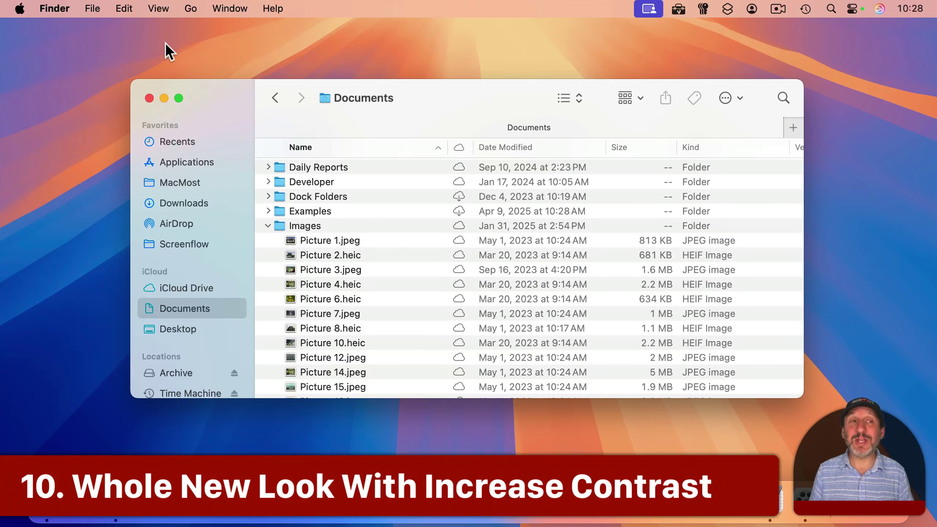
# - Turn on Increase contrast in Accessibility > Display, then bring Finder's Documents window forward
pyautogui.click(19, 8)
pyautogui.click(32, 54)
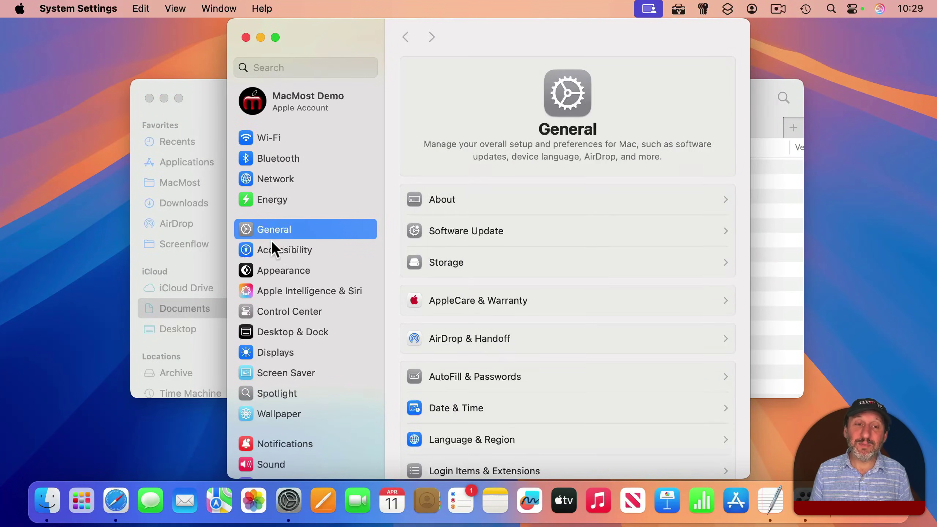
pyautogui.click(272, 243)
pyautogui.click(464, 254)
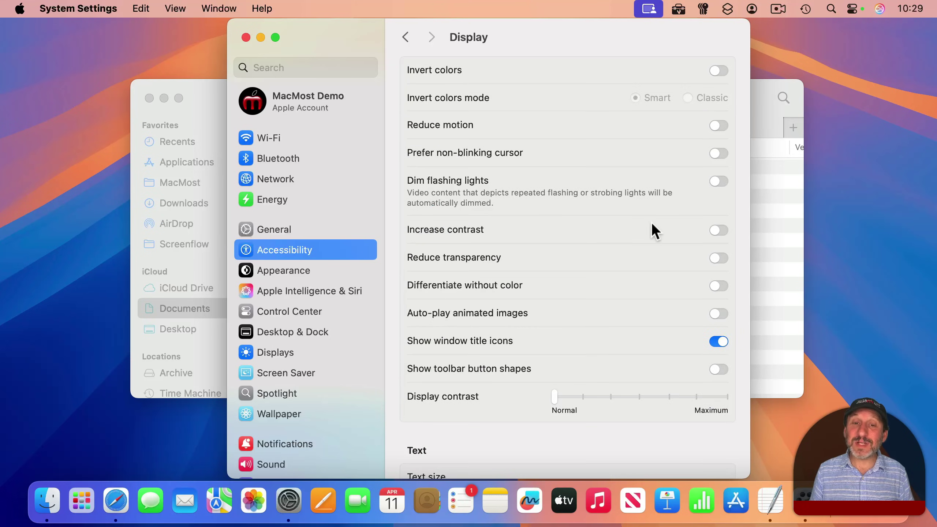
pyautogui.click(718, 230)
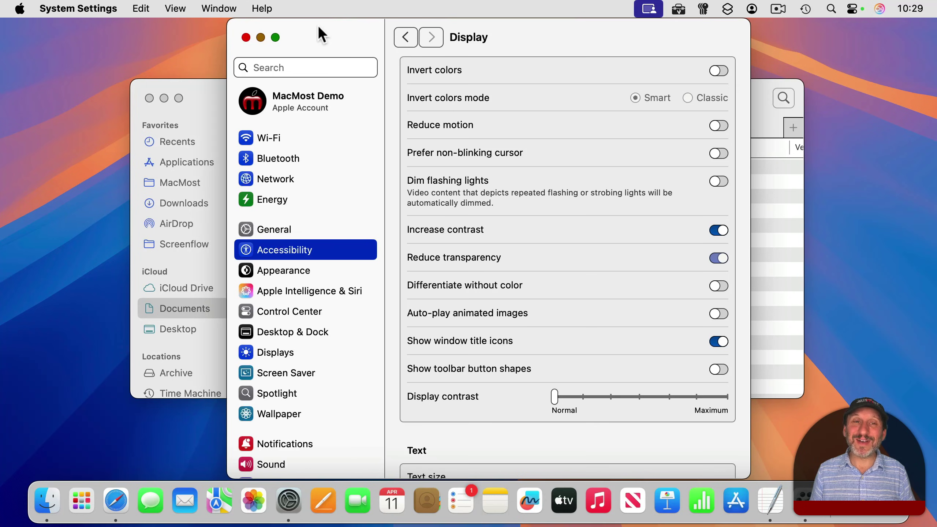
pyautogui.click(206, 95)
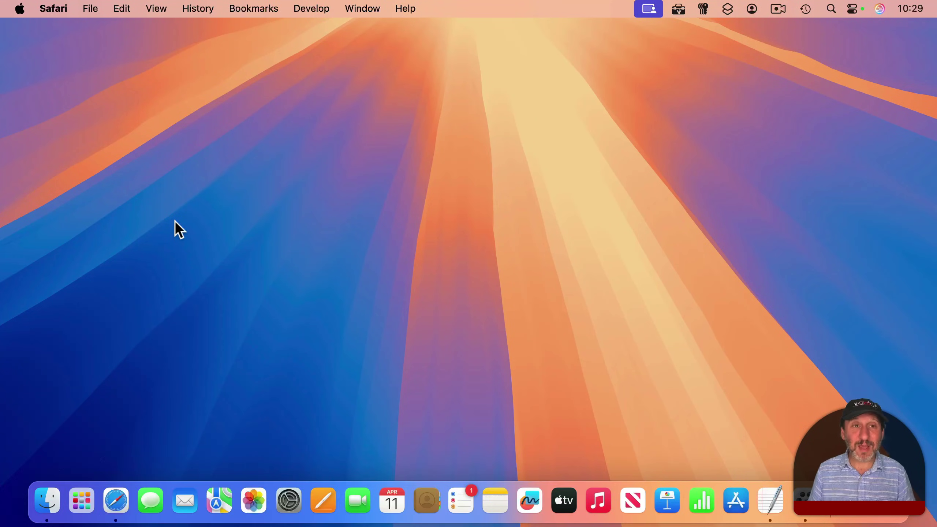
# - Open a new Safari window and show the Start Page customization options via Edit
pyautogui.click(99, 3)
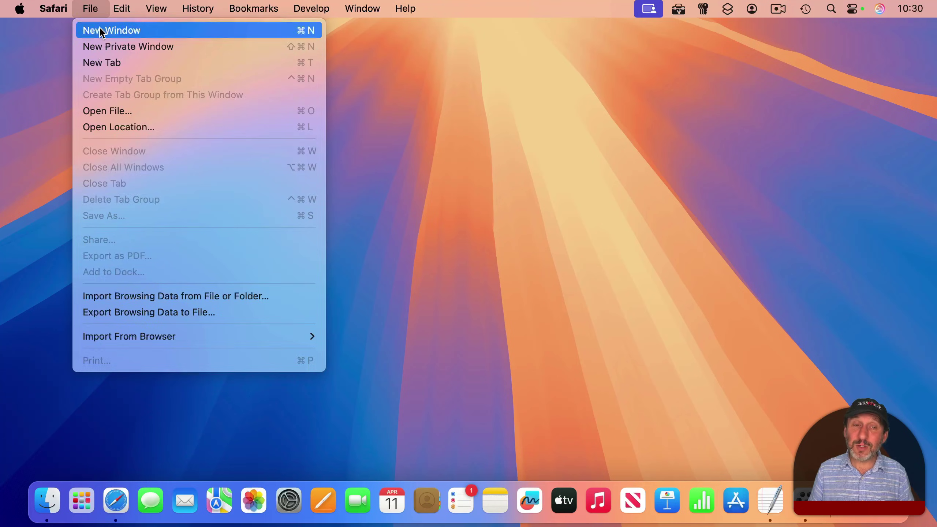
pyautogui.click(100, 29)
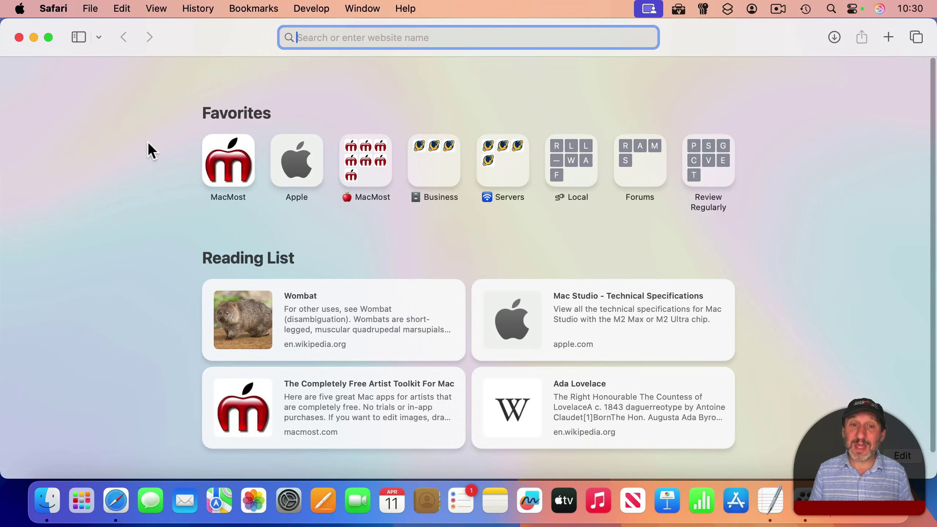
pyautogui.click(905, 454)
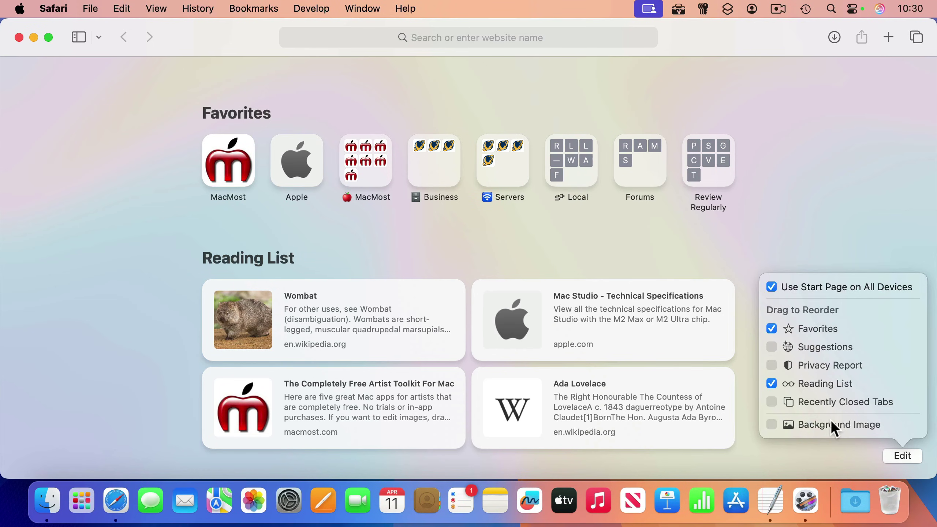
# - Enable Safari's start page Background Image and set it to Documents/Images/Picture 12.jpeg
pyautogui.click(772, 425)
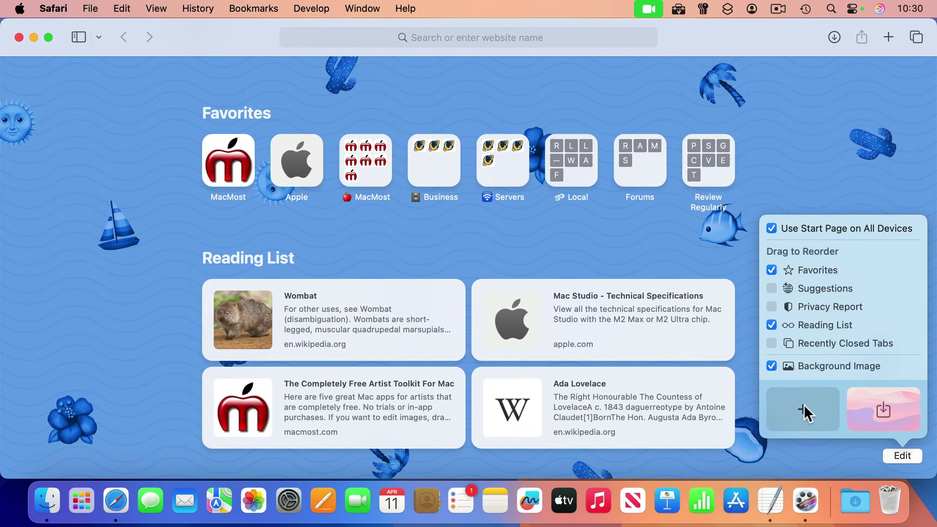
pyautogui.click(801, 408)
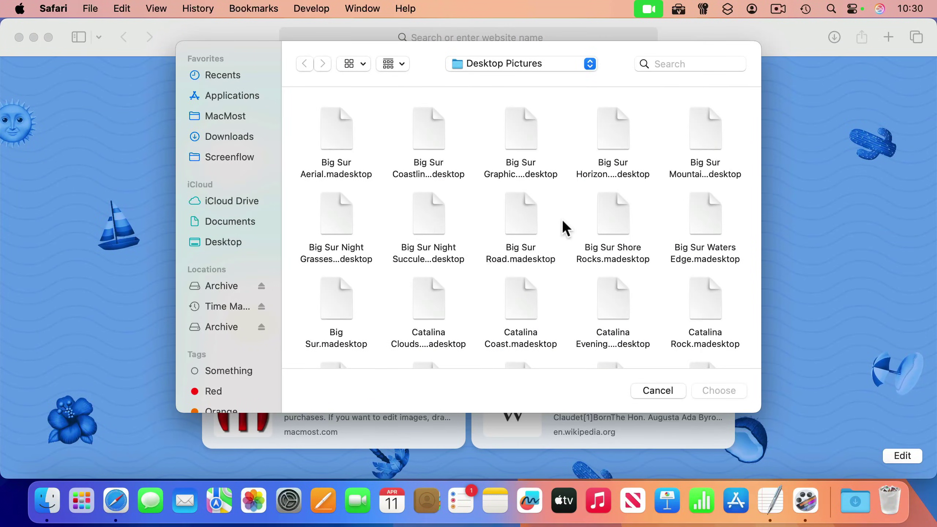
pyautogui.click(236, 221)
pyautogui.doubleClick(605, 132)
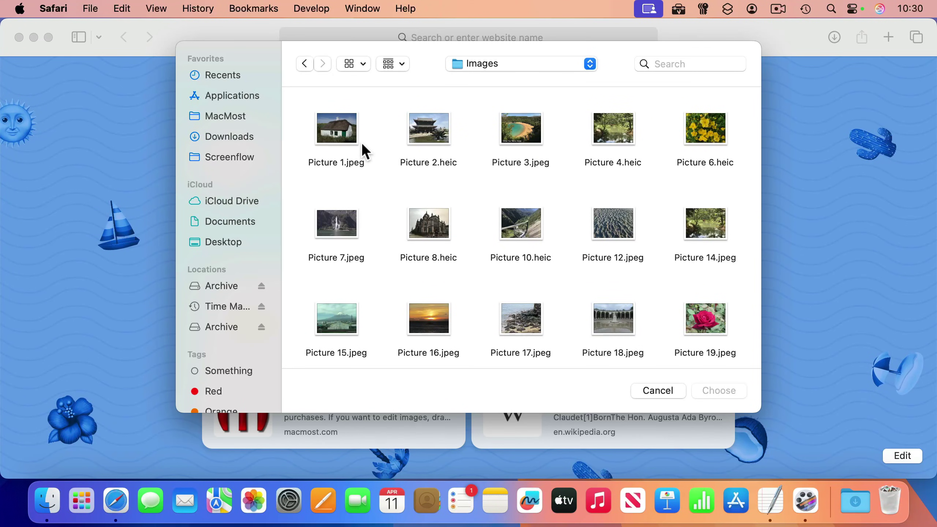
pyautogui.click(613, 223)
pyautogui.click(713, 391)
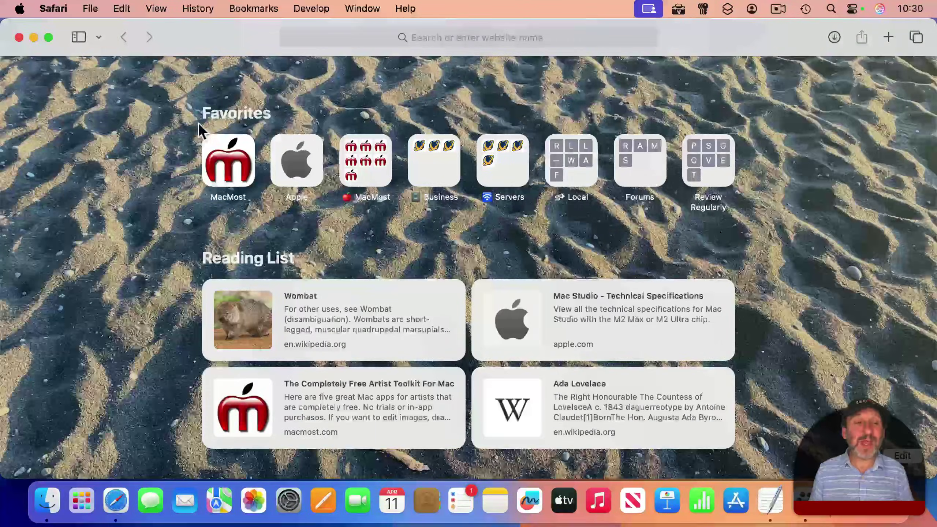